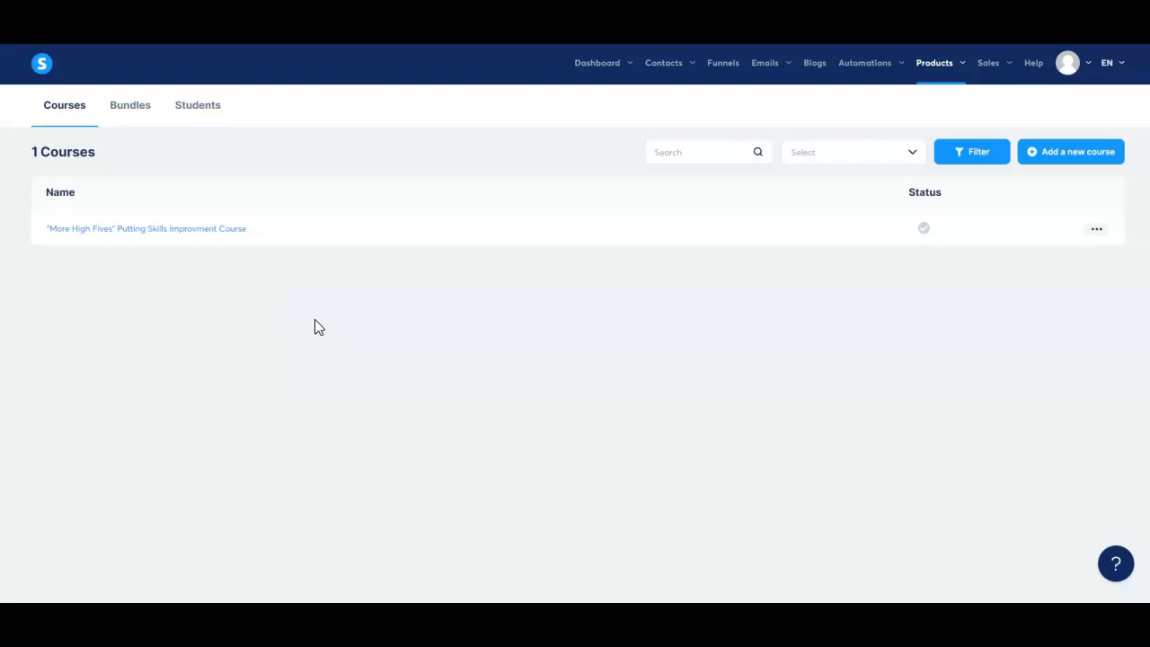
# Step: Open the "More High Fives" Putting Skills Improvment Course and review the lecture lists of Module 5 and Module 1
pyautogui.click(223, 308)
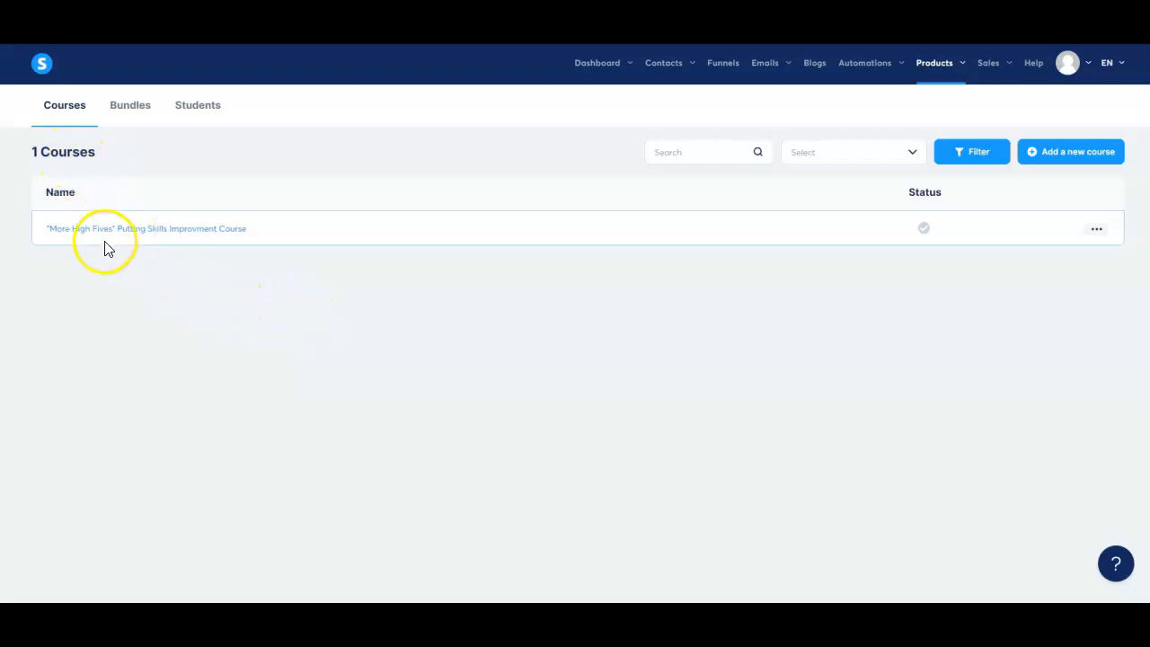
pyautogui.click(153, 236)
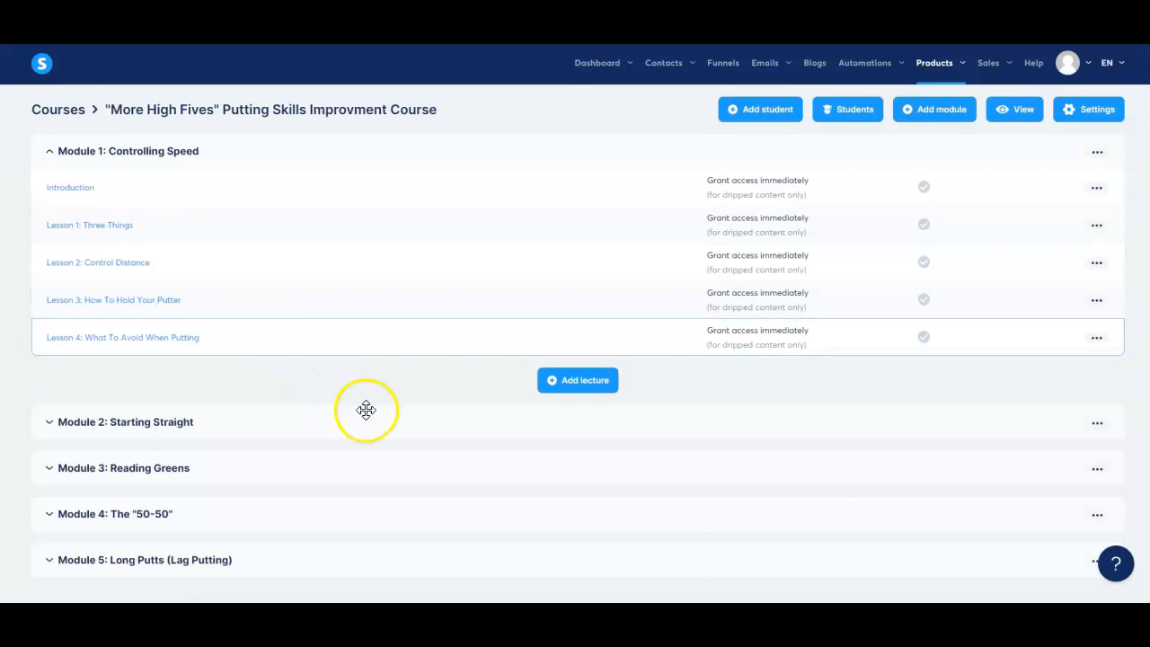
pyautogui.click(48, 155)
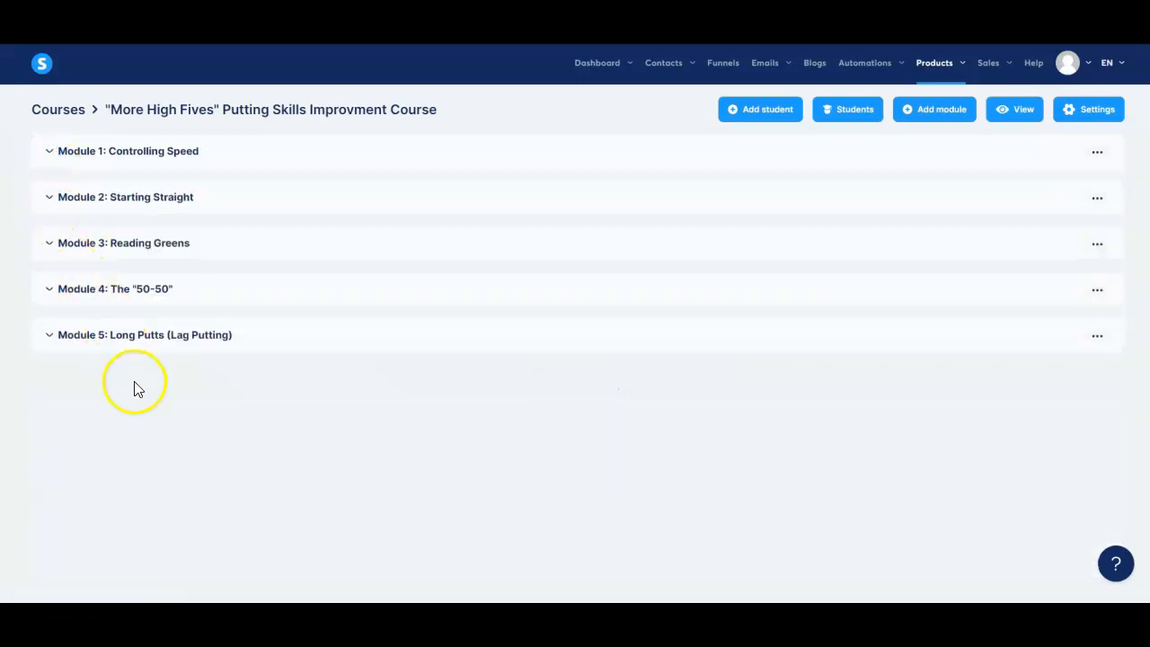
pyautogui.click(52, 339)
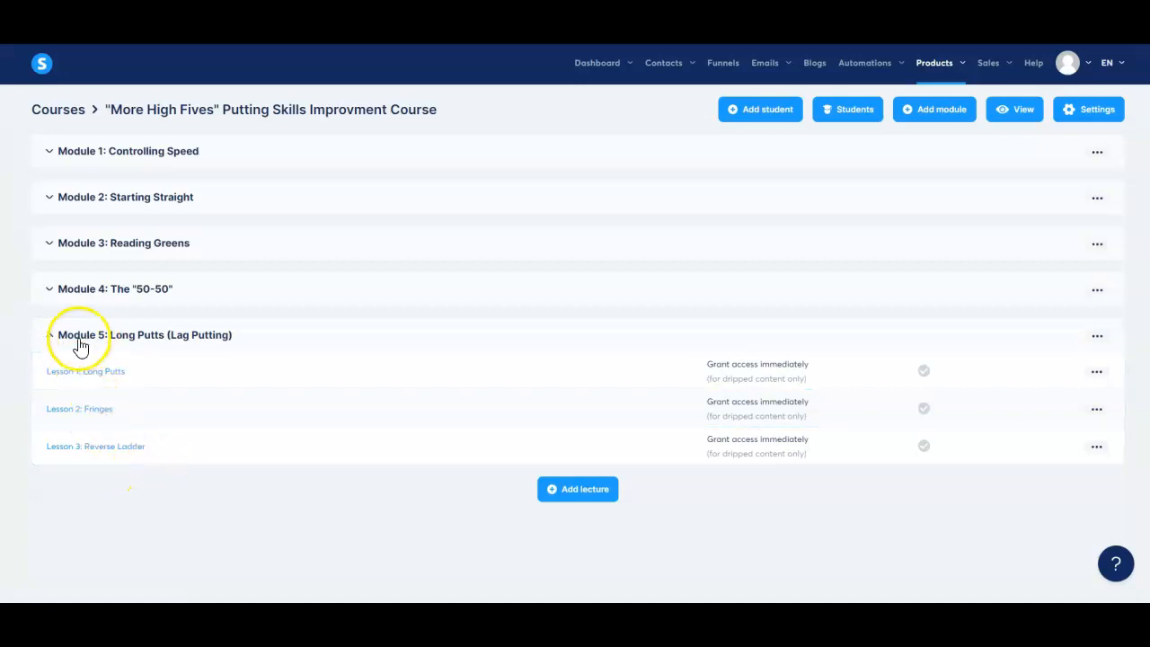
pyautogui.click(50, 336)
pyautogui.click(51, 152)
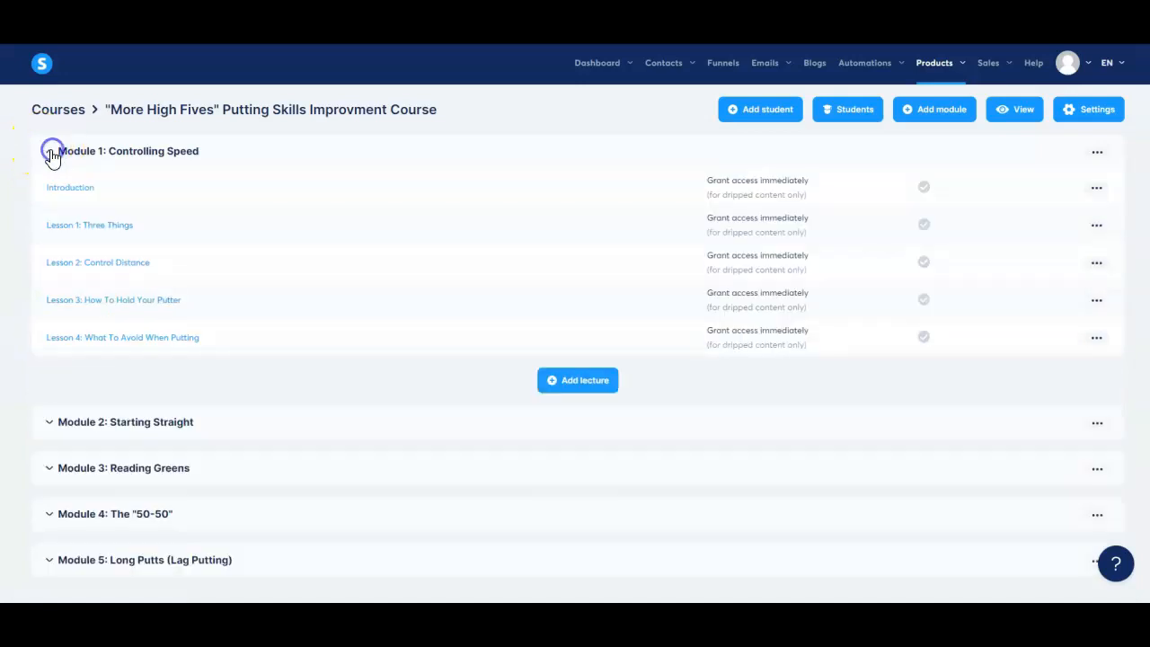
# Step: Open the Introduction lecture of Module 1, examine its template's video, text, notes and references, and return to the course overview
pyautogui.click(72, 194)
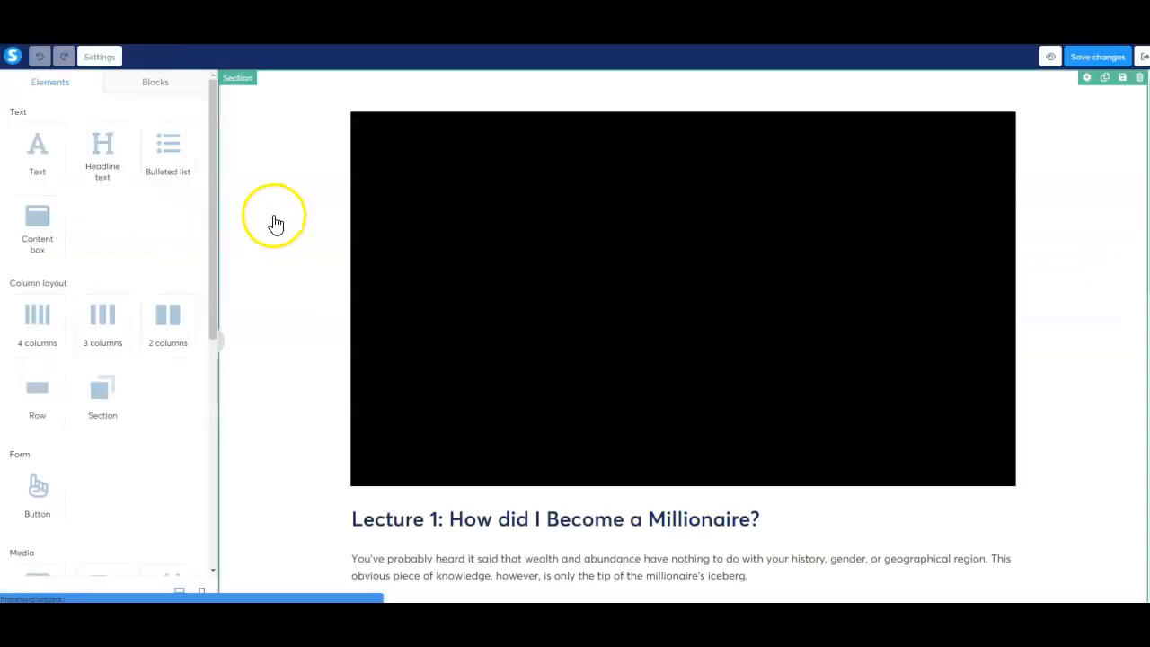
pyautogui.scroll(-10, 476, 247)
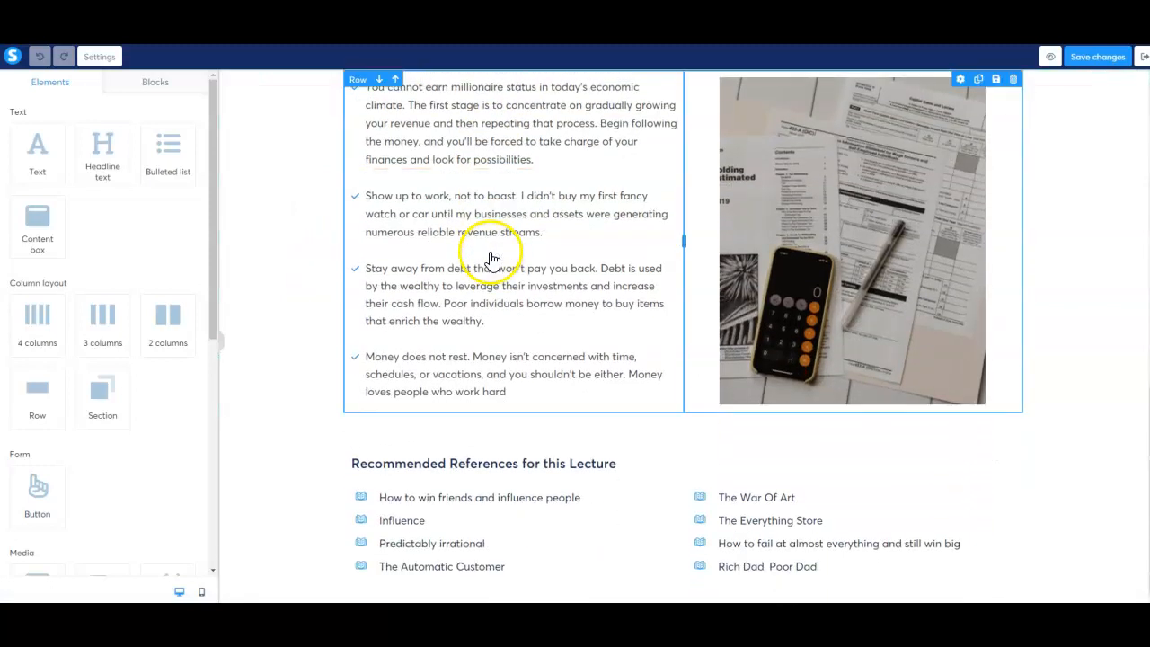
pyautogui.scroll(2, 1047, 296)
pyautogui.scroll(7, 1047, 298)
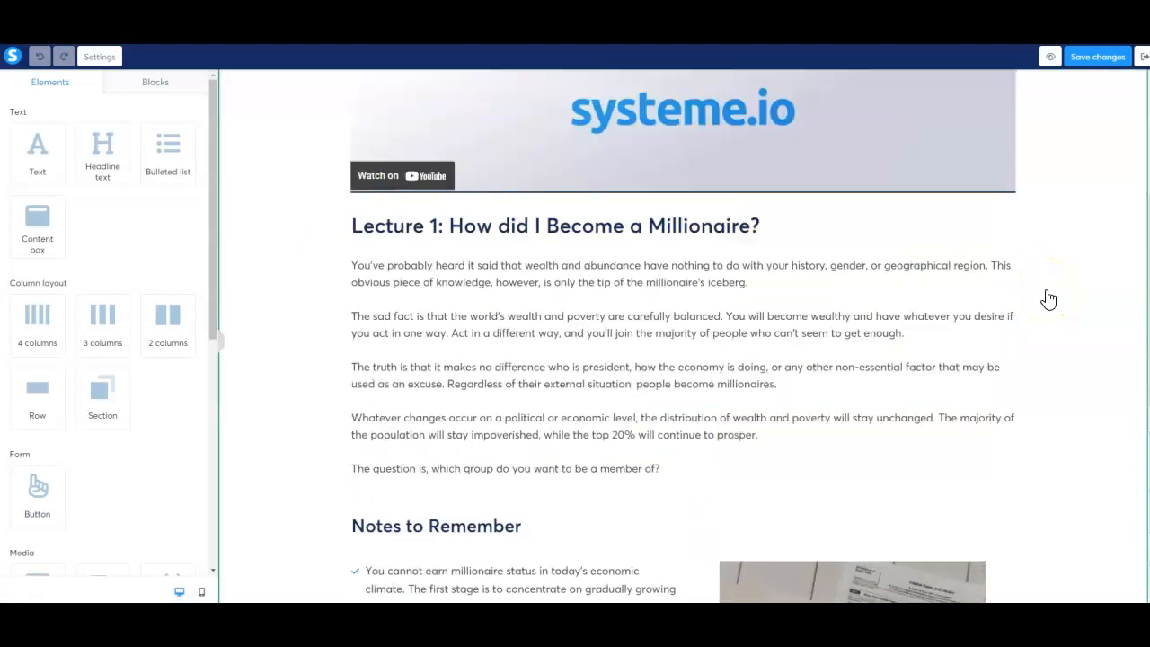
pyautogui.scroll(-4, 1049, 298)
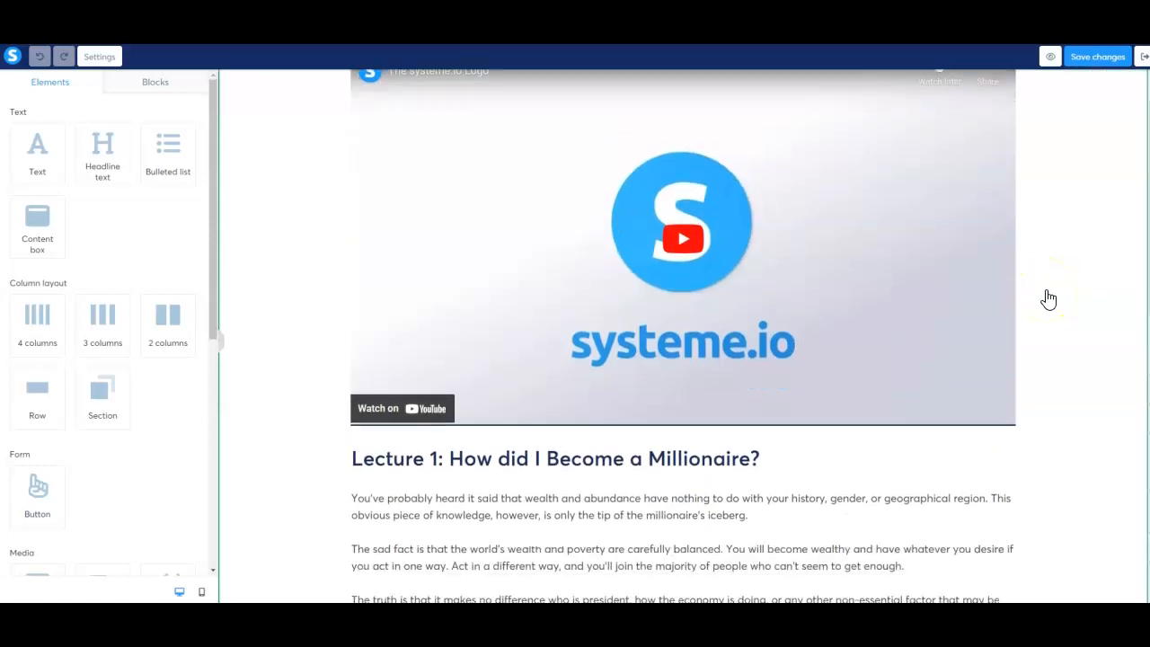
pyautogui.click(1042, 287)
pyautogui.scroll(4, 1043, 286)
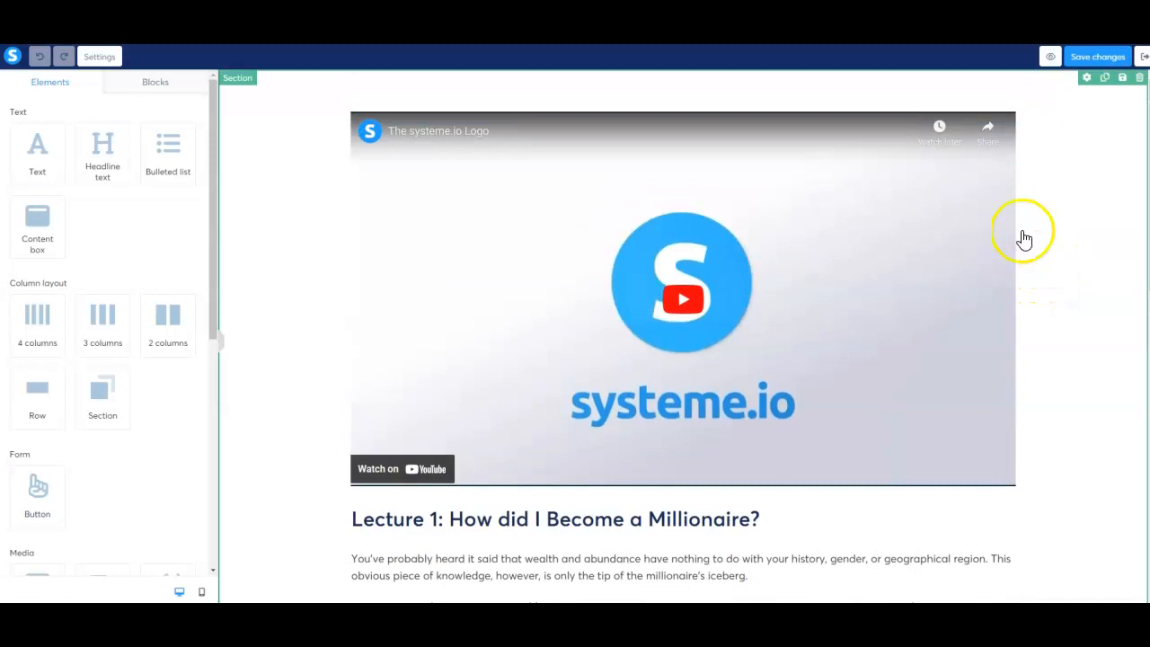
pyautogui.scroll(-4, 637, 257)
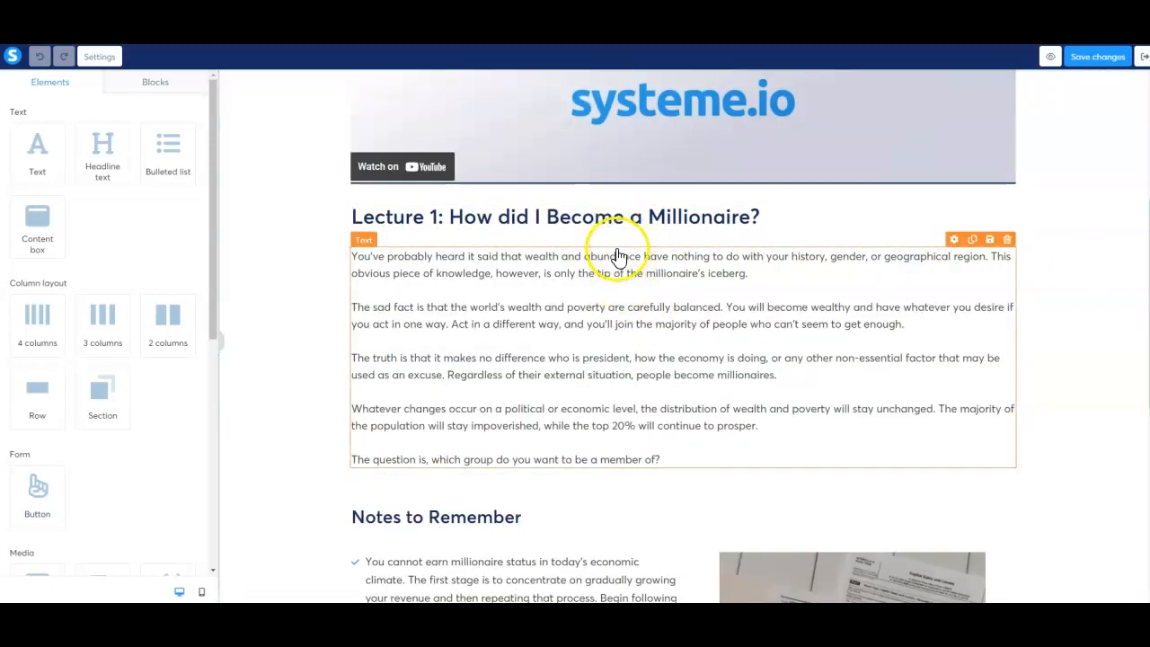
pyautogui.scroll(-1, 621, 229)
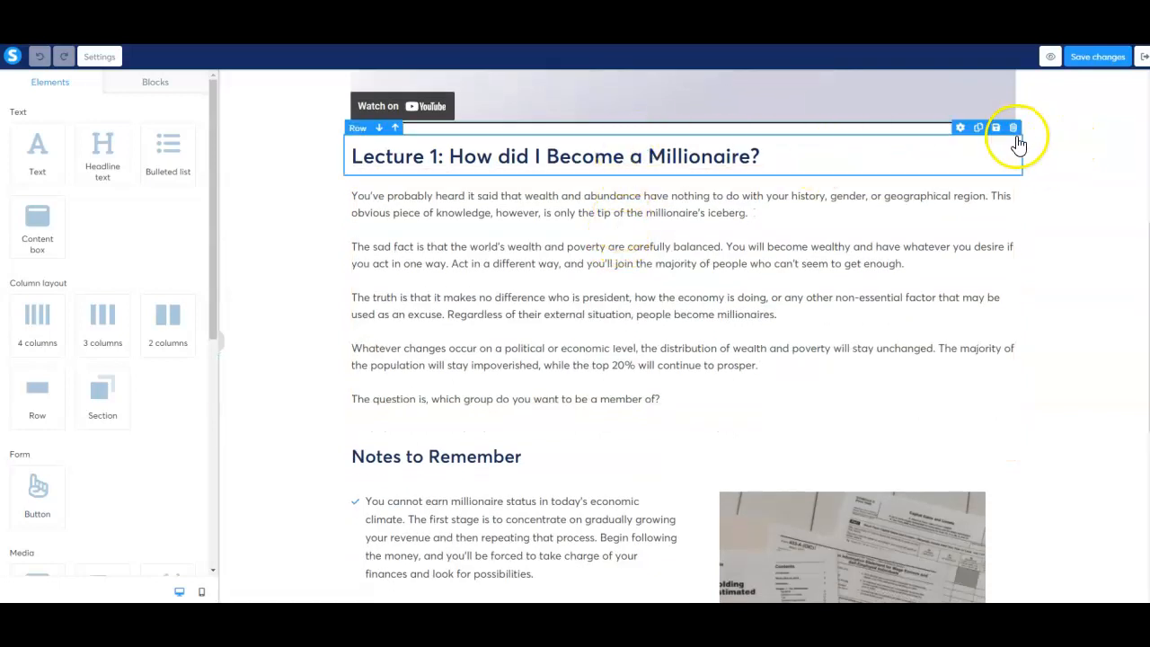
pyautogui.scroll(-4, 993, 198)
pyautogui.scroll(-2, 993, 198)
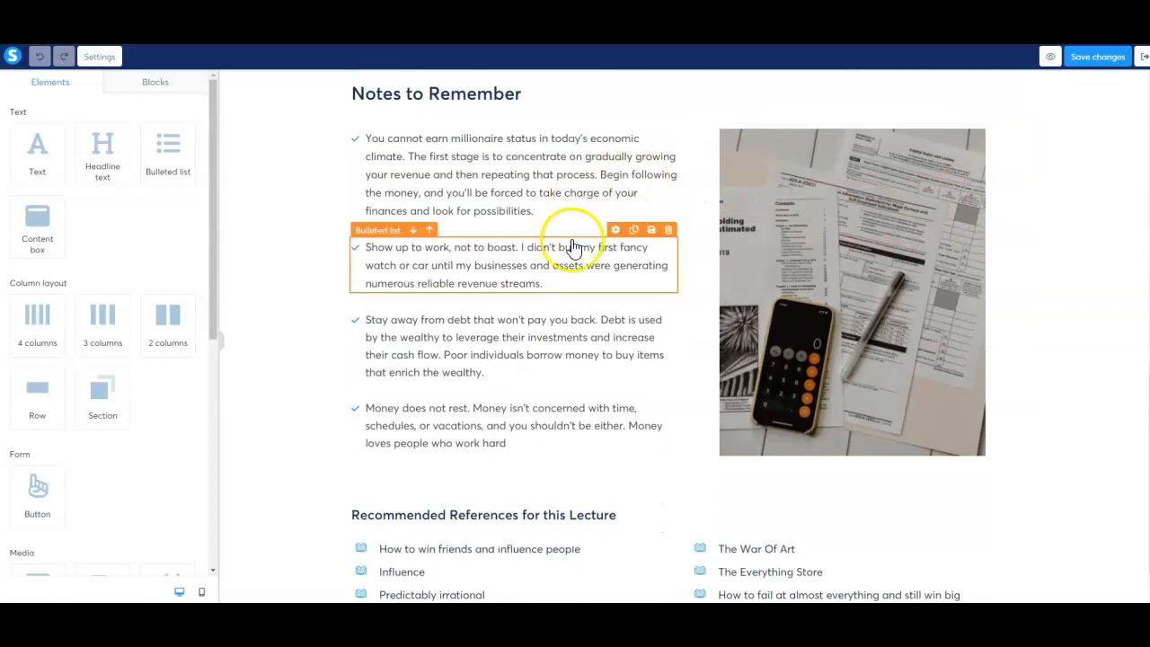
pyautogui.scroll(-1, 551, 306)
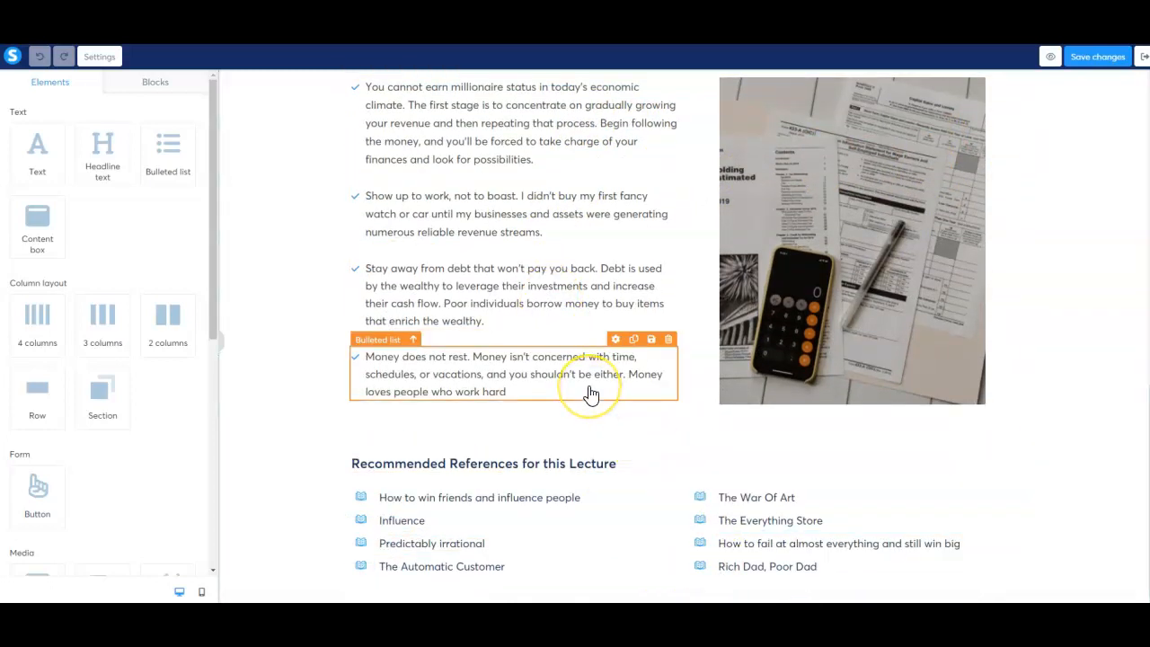
pyautogui.scroll(10, 591, 393)
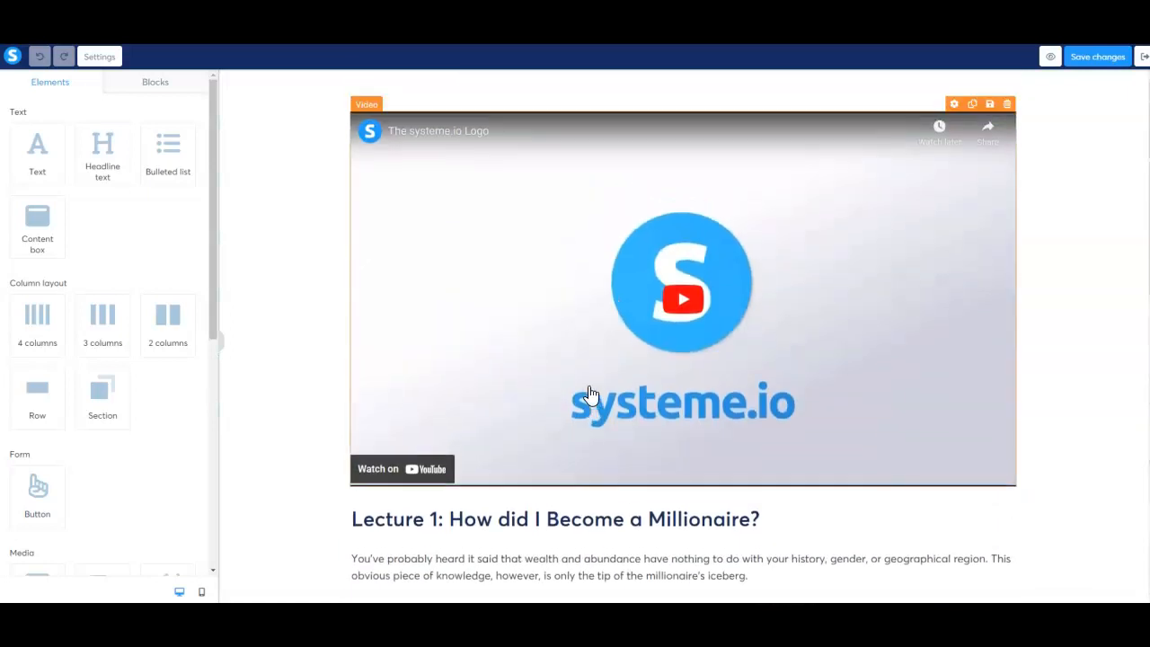
pyautogui.scroll(-8, 590, 393)
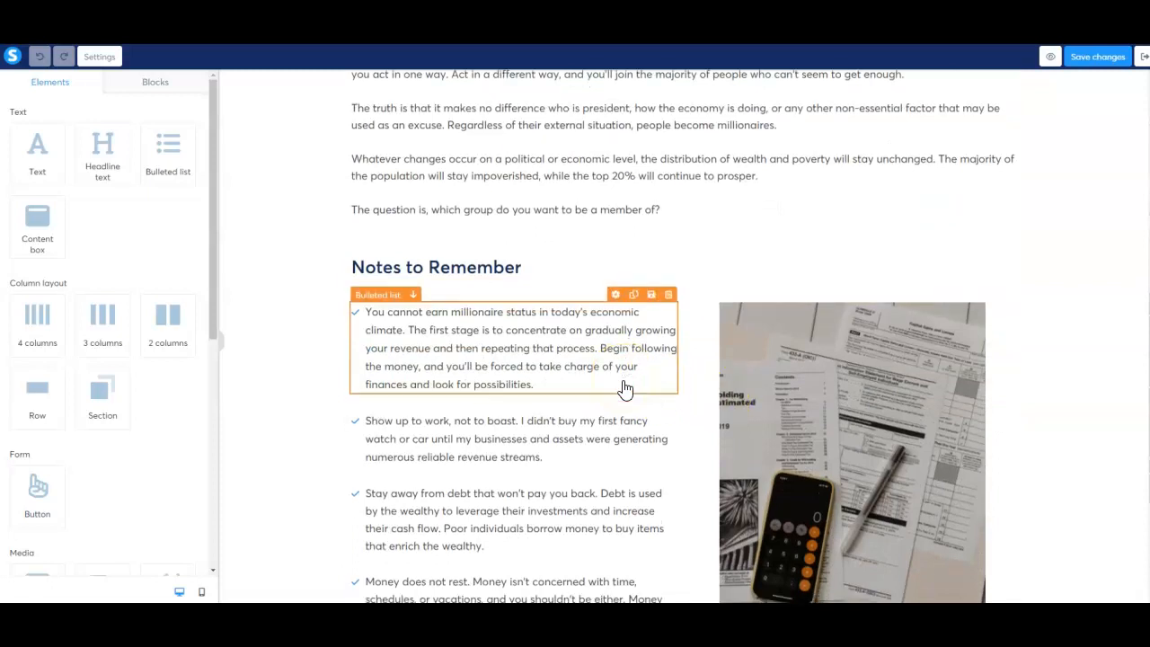
pyautogui.scroll(-3, 624, 389)
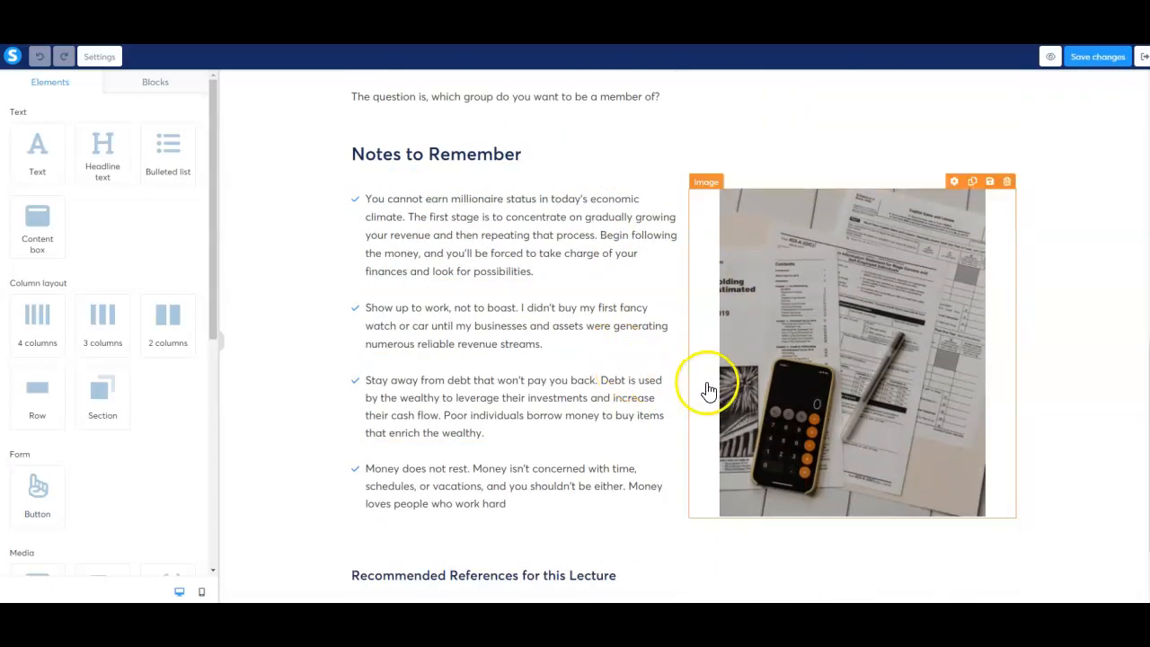
pyautogui.scroll(-3, 673, 465)
pyautogui.scroll(9, 675, 396)
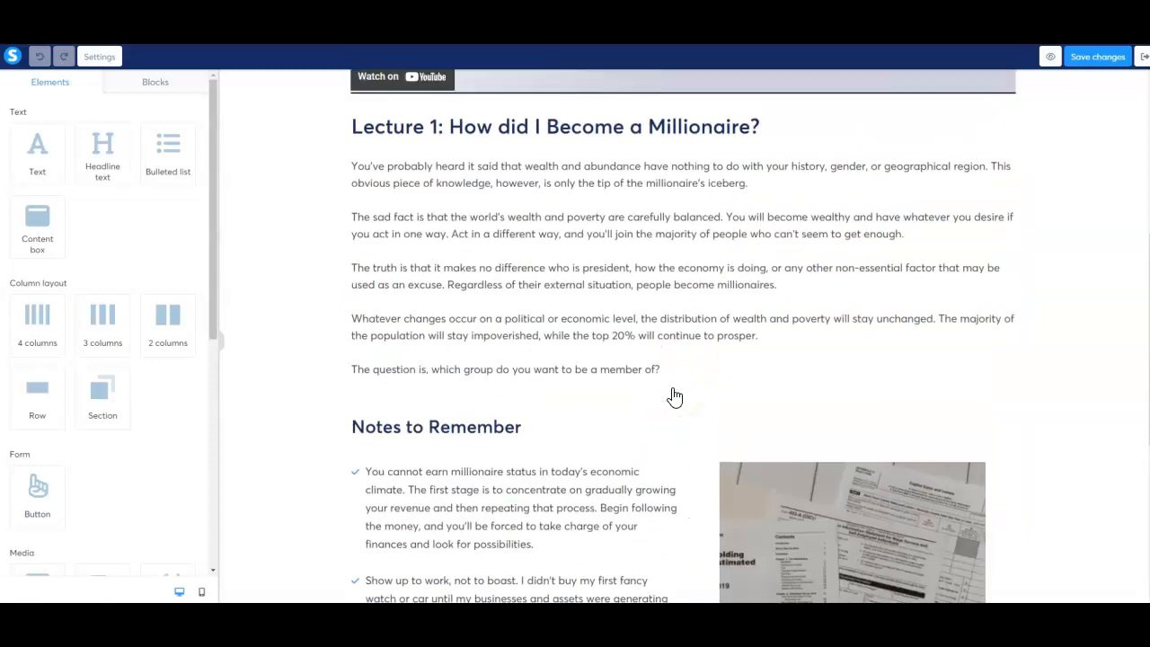
pyautogui.scroll(5, 675, 396)
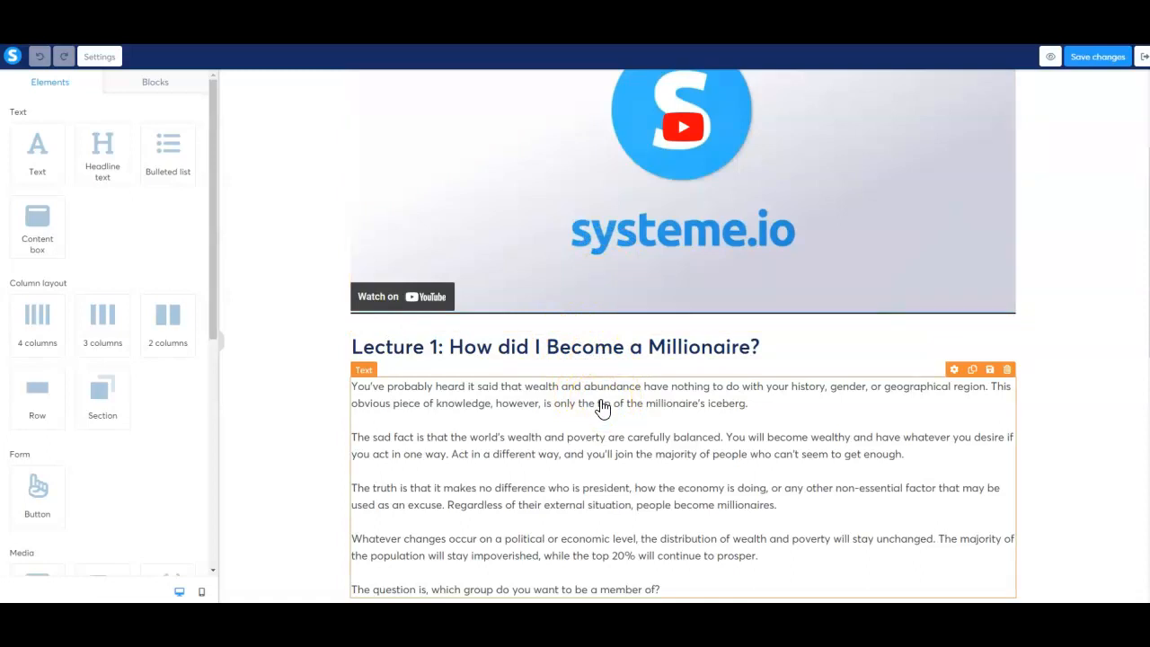
pyautogui.scroll(3, 602, 407)
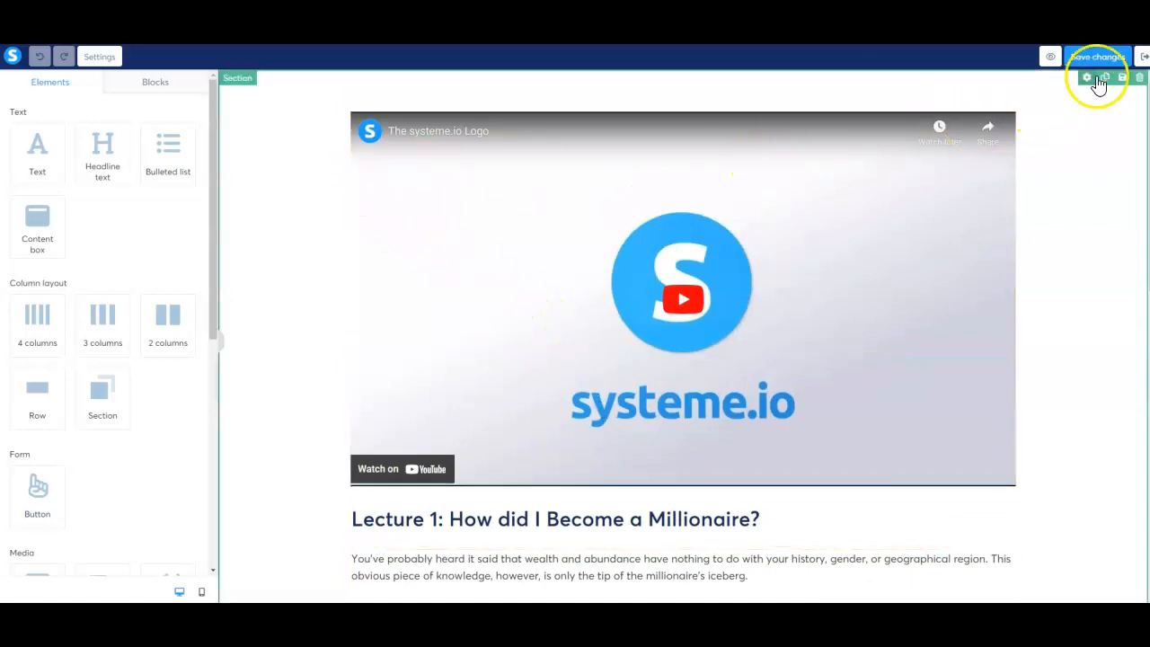
pyautogui.click(1140, 59)
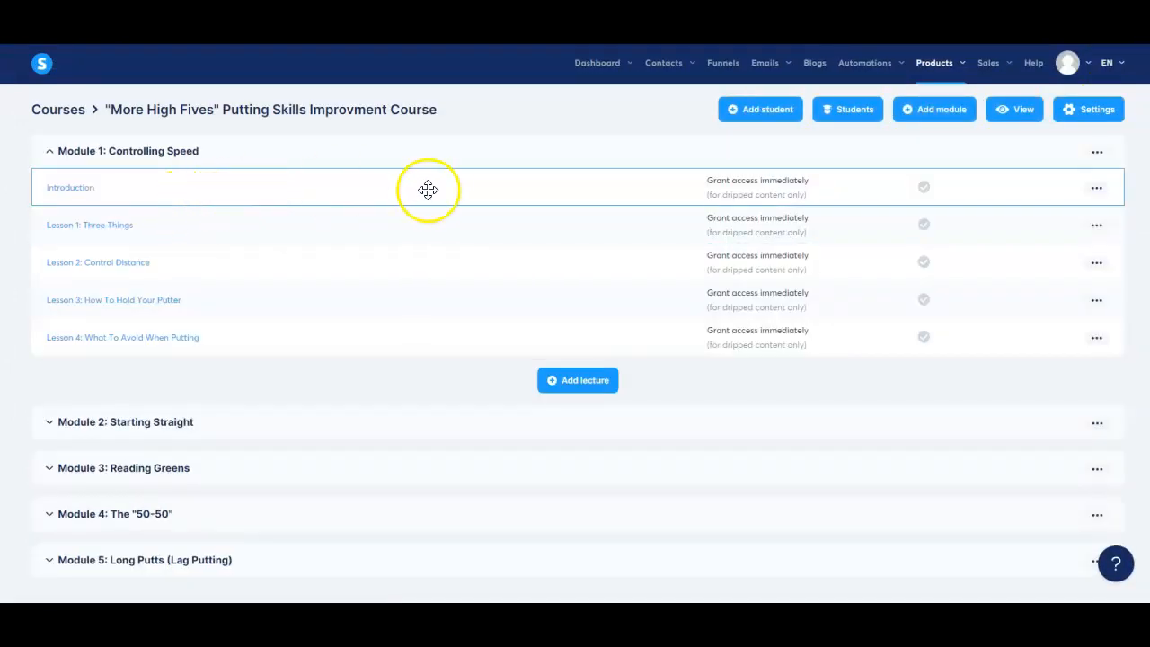
# Step: Check which actions are available for the Introduction lecture in Module 1
pyautogui.click(1097, 189)
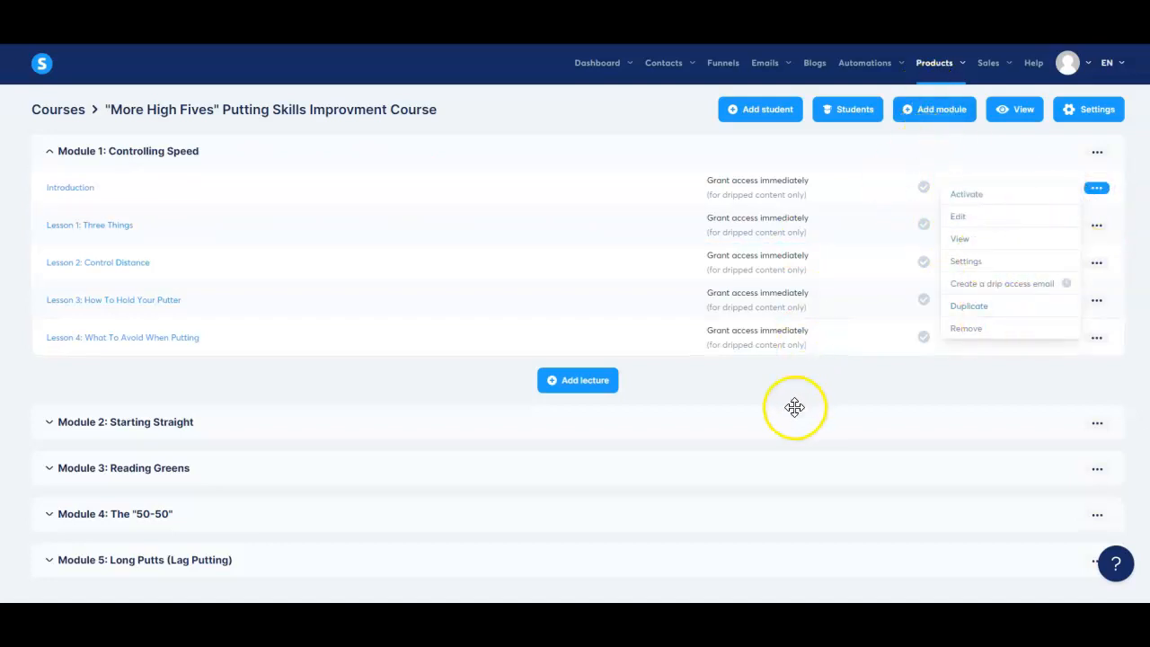
pyautogui.click(780, 384)
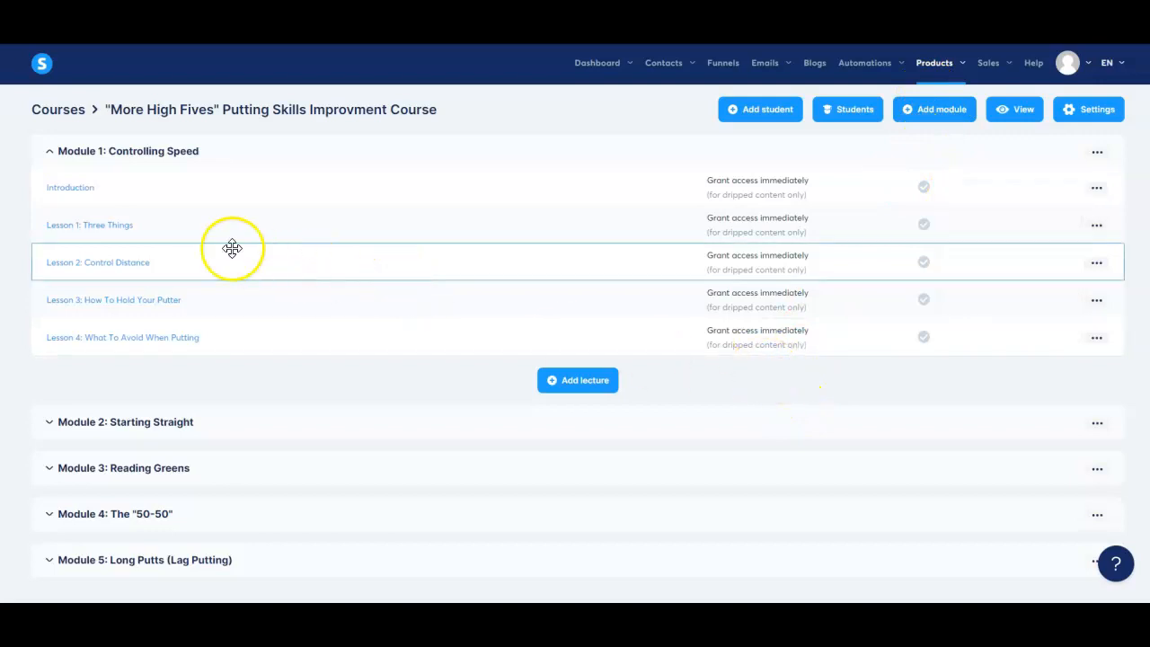
# Step: Open Lesson 1: Three Things, examine its page template from the video to the references, and return to the course overview
pyautogui.click(107, 231)
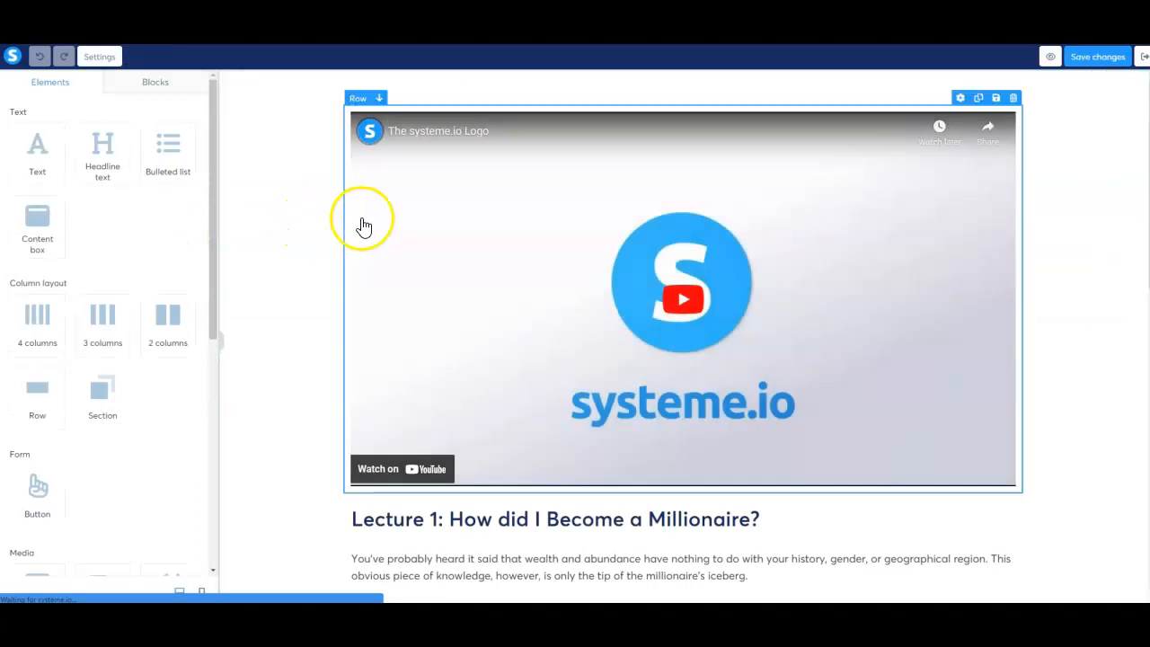
pyautogui.scroll(-3, 425, 236)
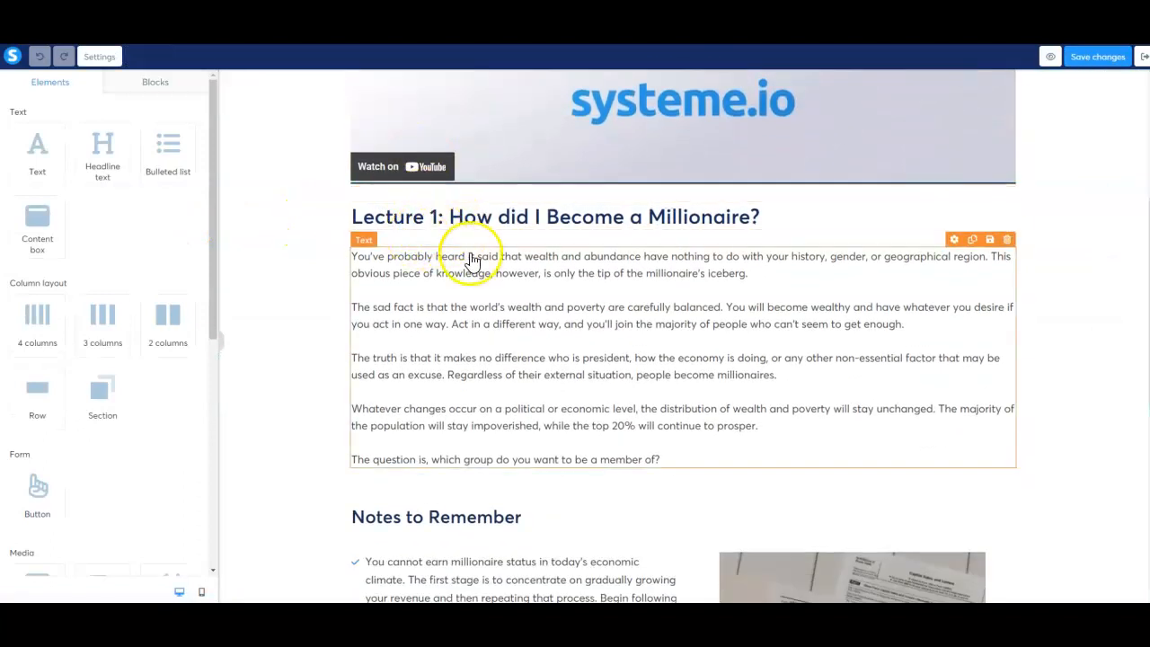
pyautogui.scroll(-5, 482, 281)
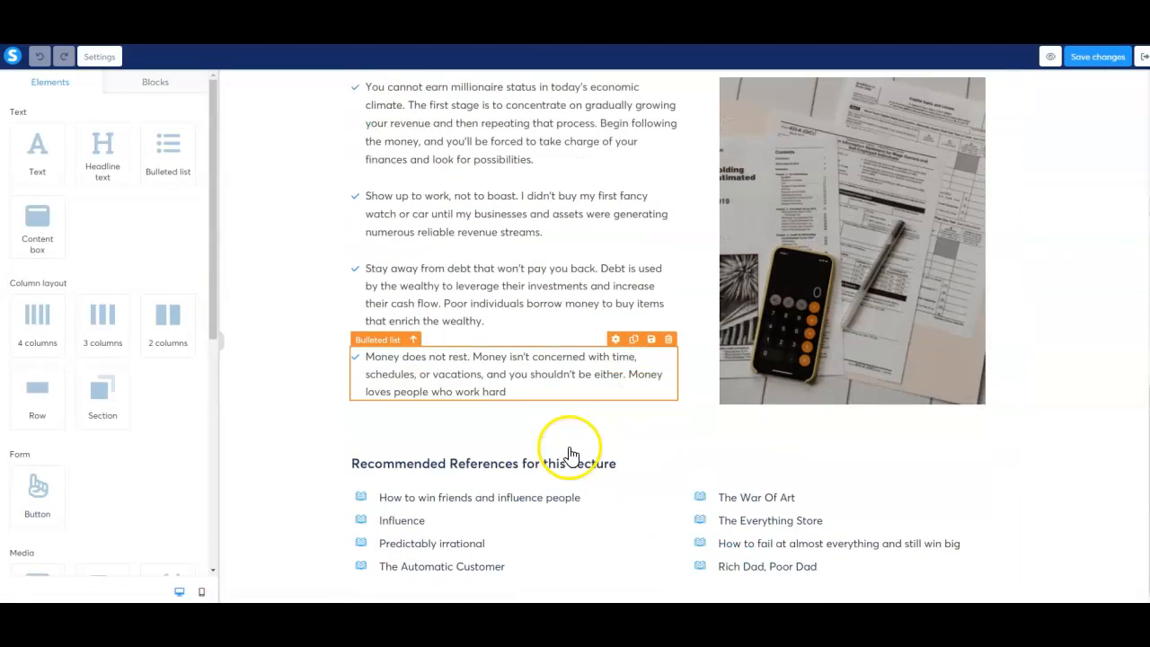
pyautogui.scroll(8, 596, 549)
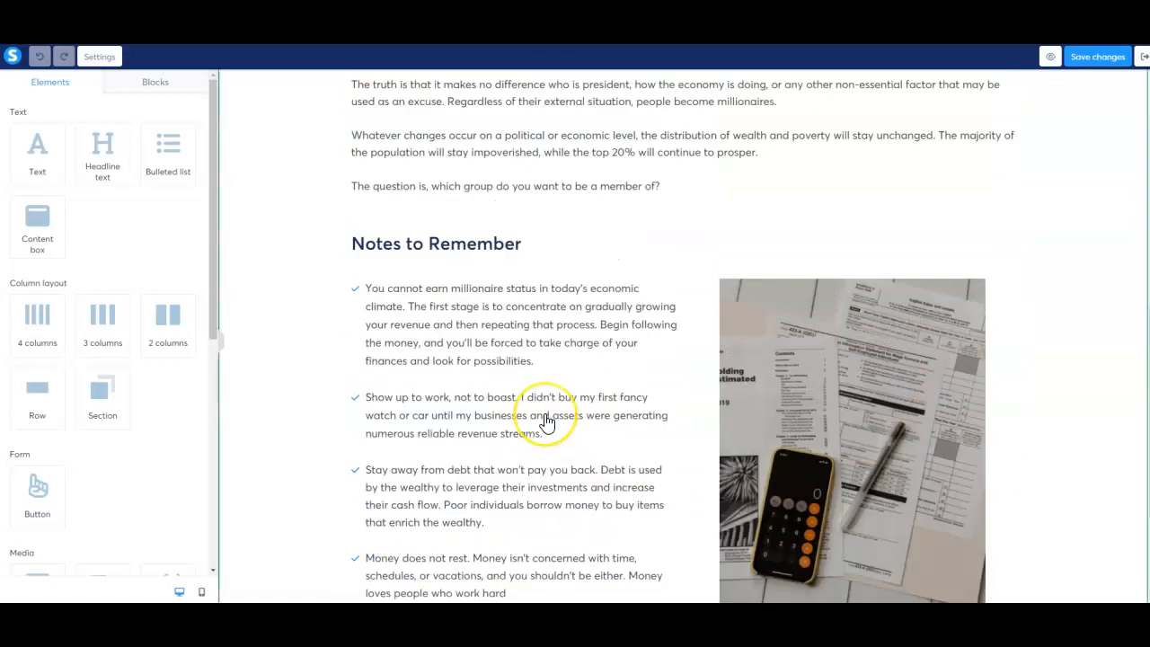
pyautogui.scroll(1, 547, 423)
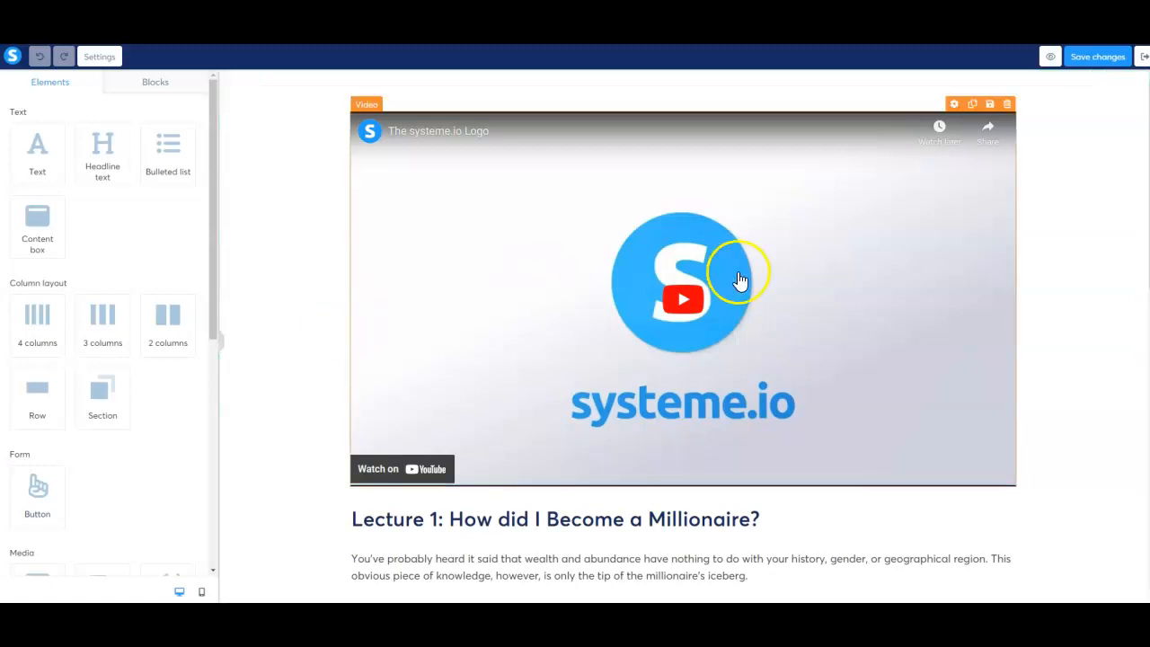
pyautogui.click(1144, 58)
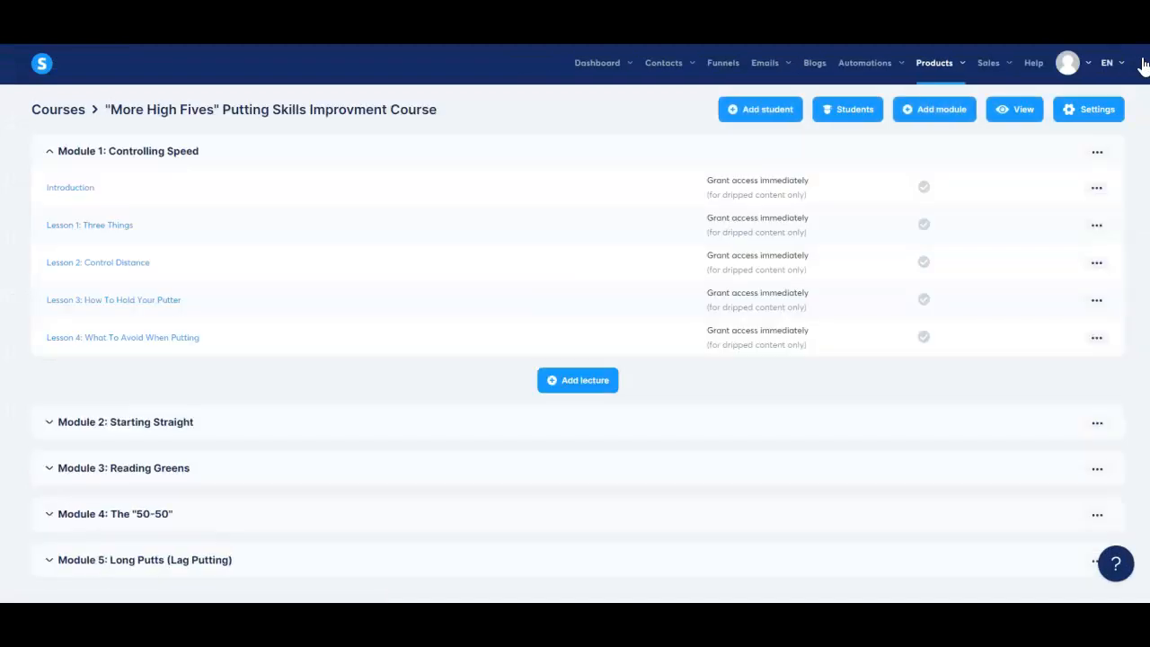
# Step: Open the Introduction lecture for editing and delete the "Notes to Remember" heading row
pyautogui.click(71, 190)
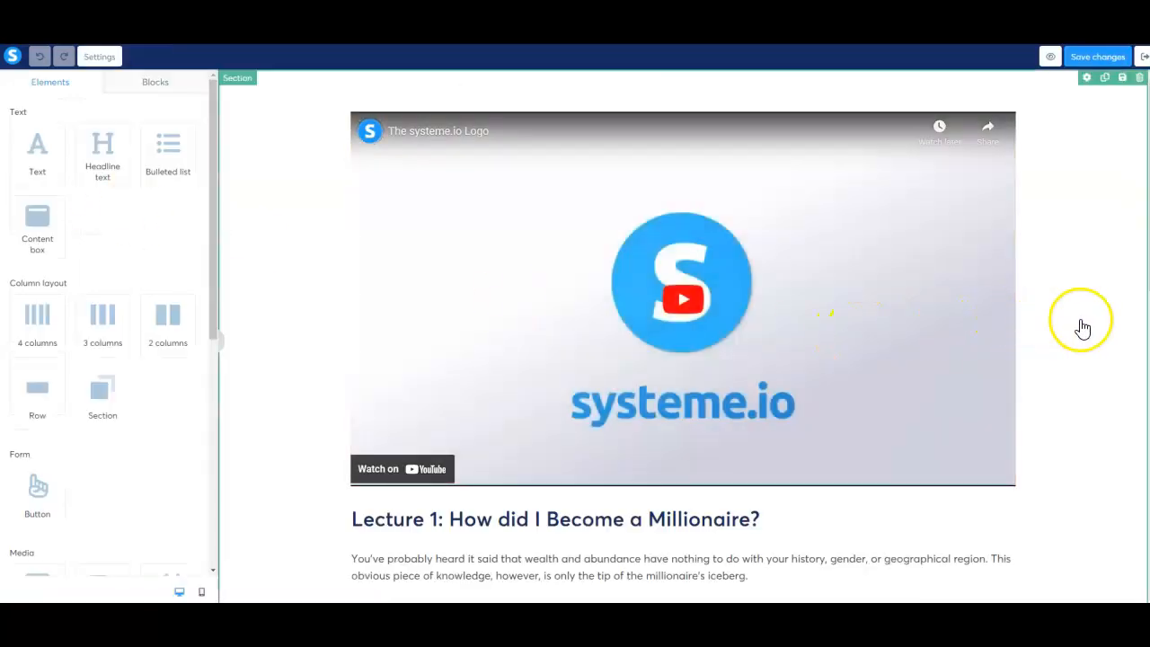
pyautogui.scroll(-5, 1088, 327)
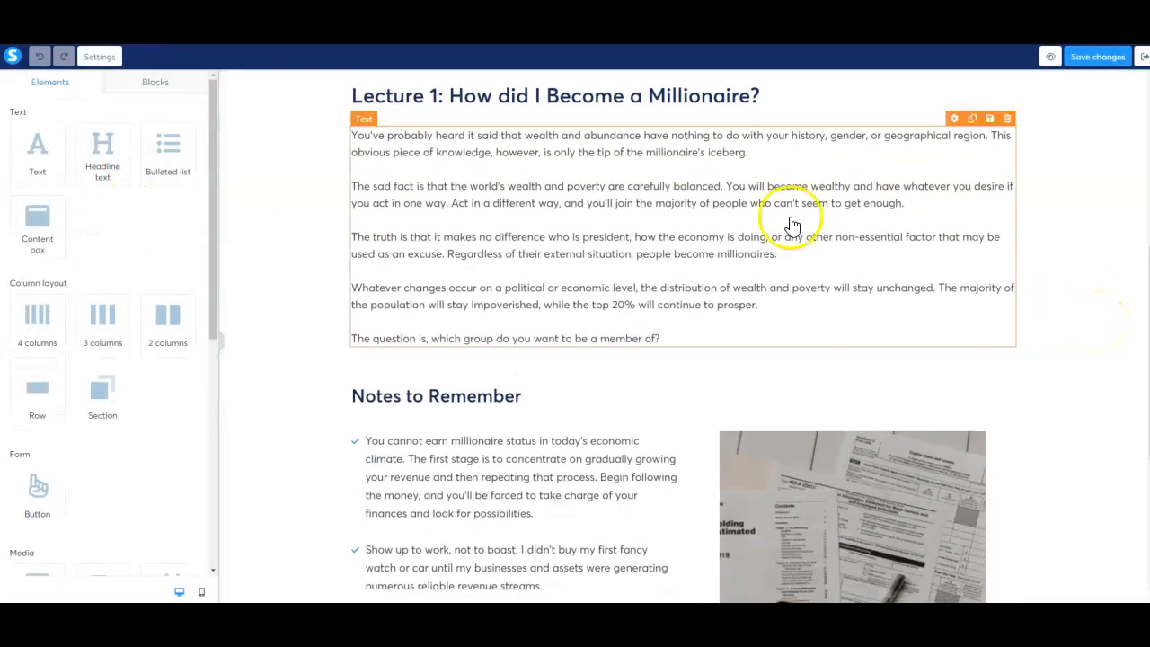
pyautogui.scroll(1, 598, 153)
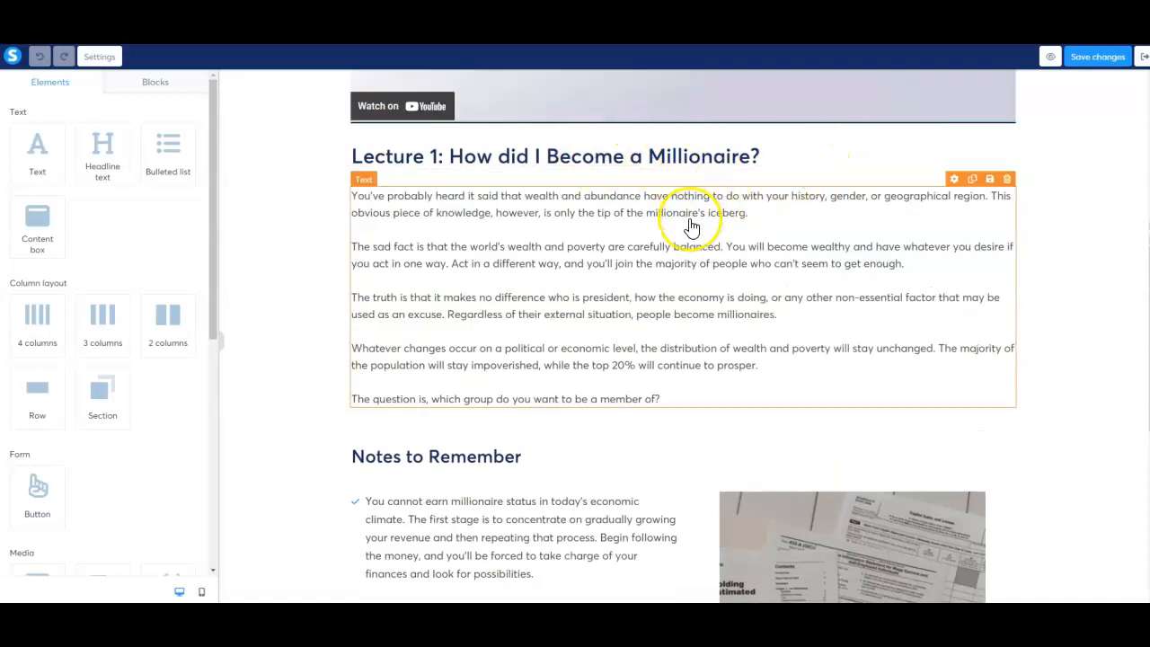
pyautogui.scroll(-4, 690, 228)
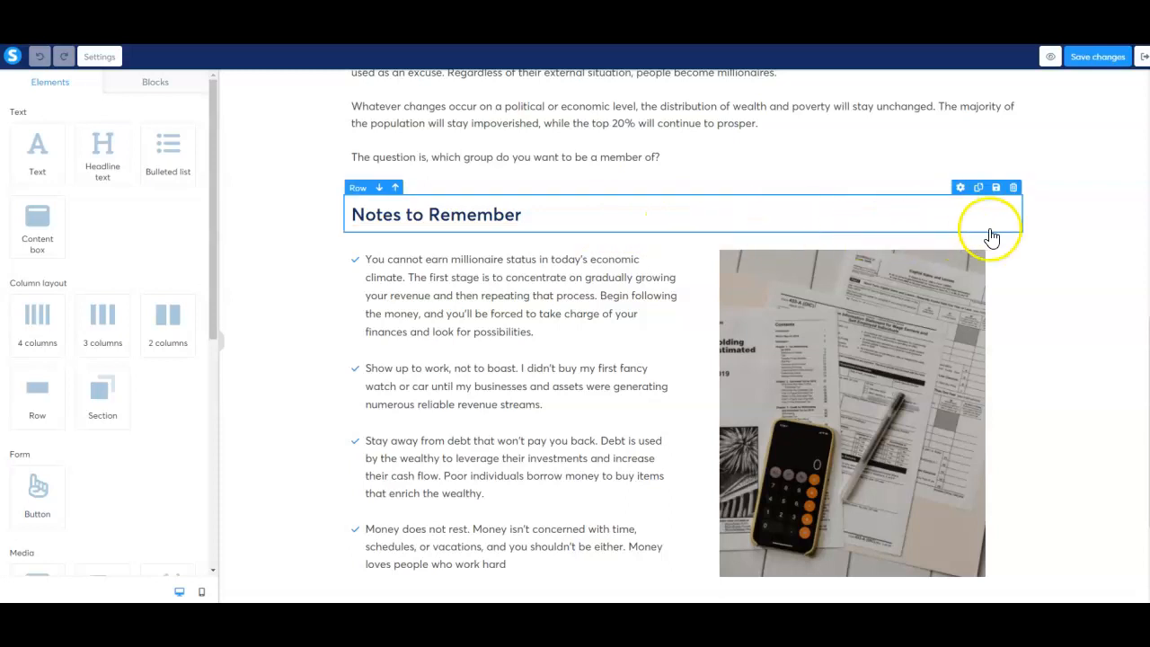
pyautogui.click(1014, 188)
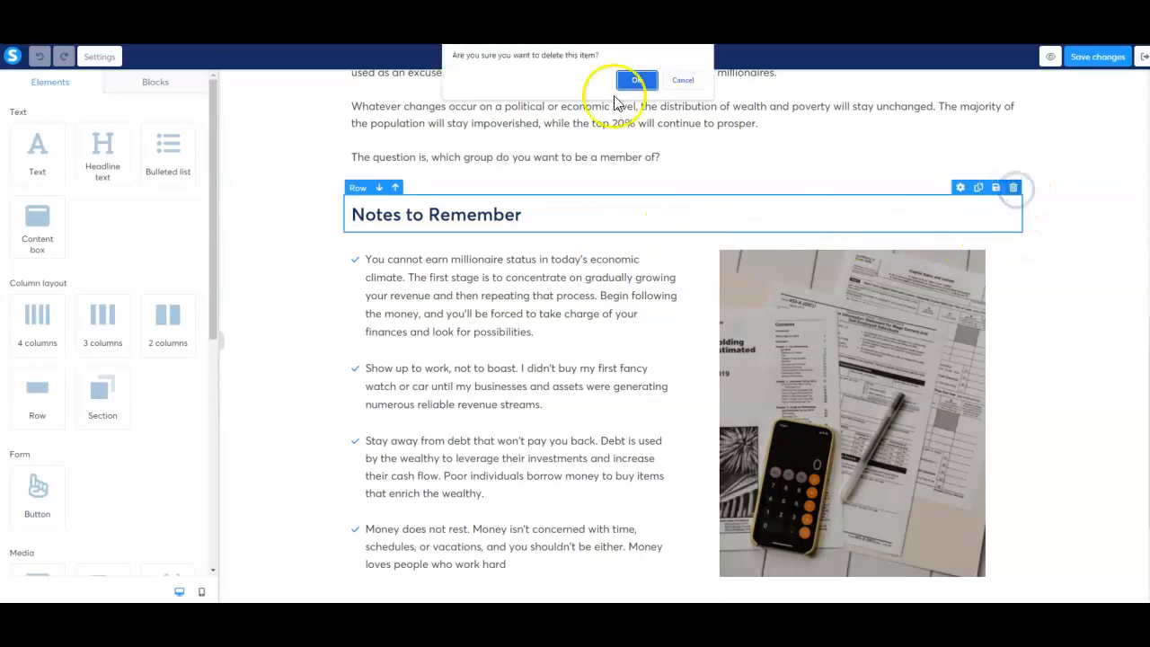
pyautogui.click(638, 79)
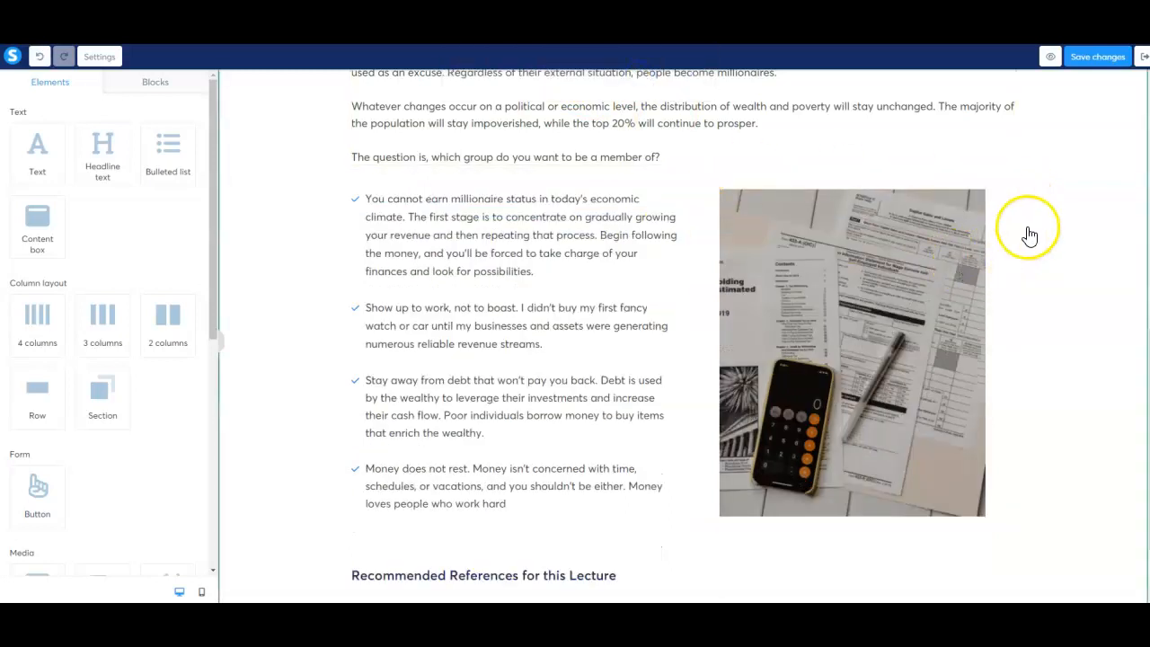
# Step: Delete the calculator image and the row holding the checkmarked bullet list from the Introduction lecture page
pyautogui.scroll(3, 1027, 236)
pyautogui.scroll(2, 1029, 235)
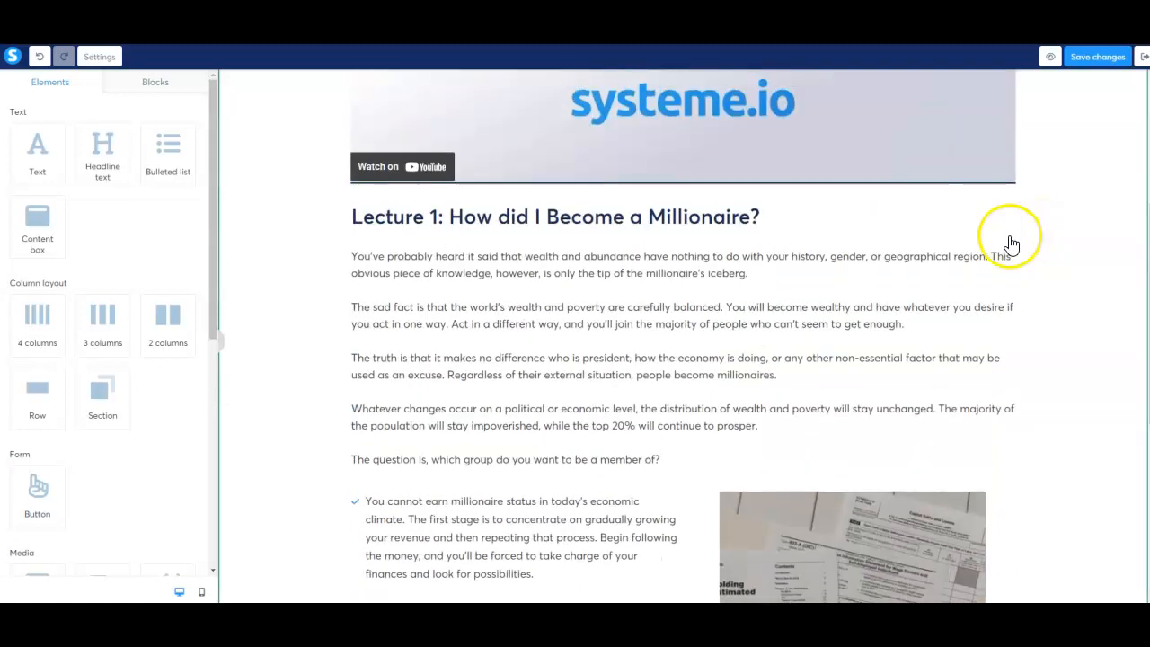
pyautogui.scroll(-4, 961, 321)
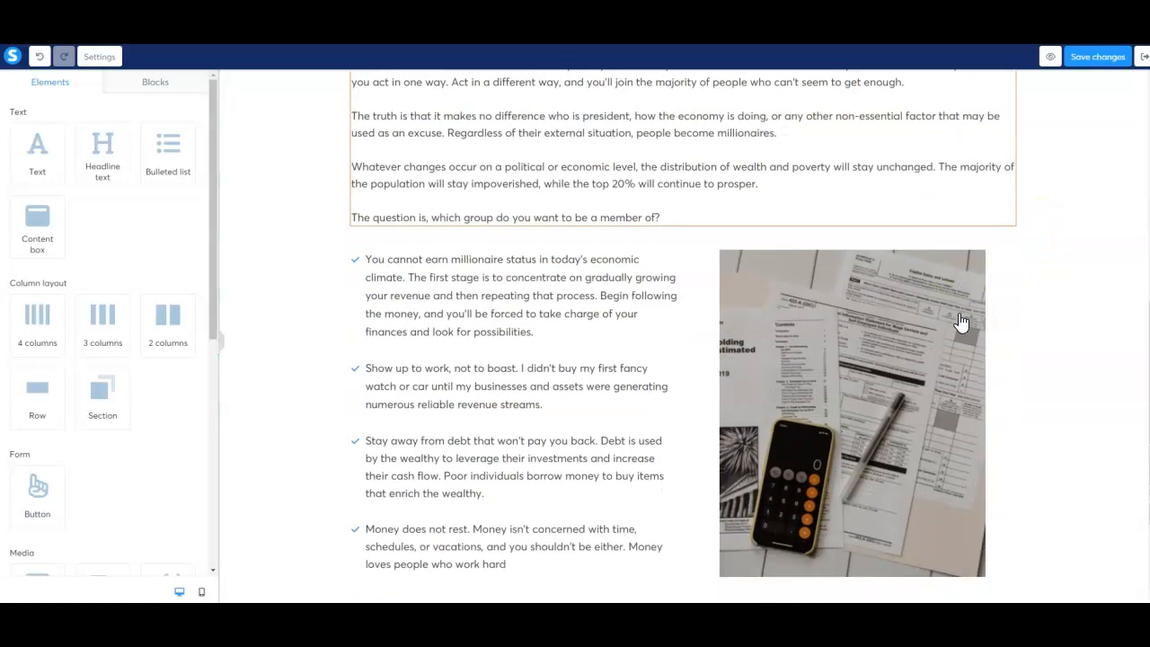
pyautogui.click(1009, 243)
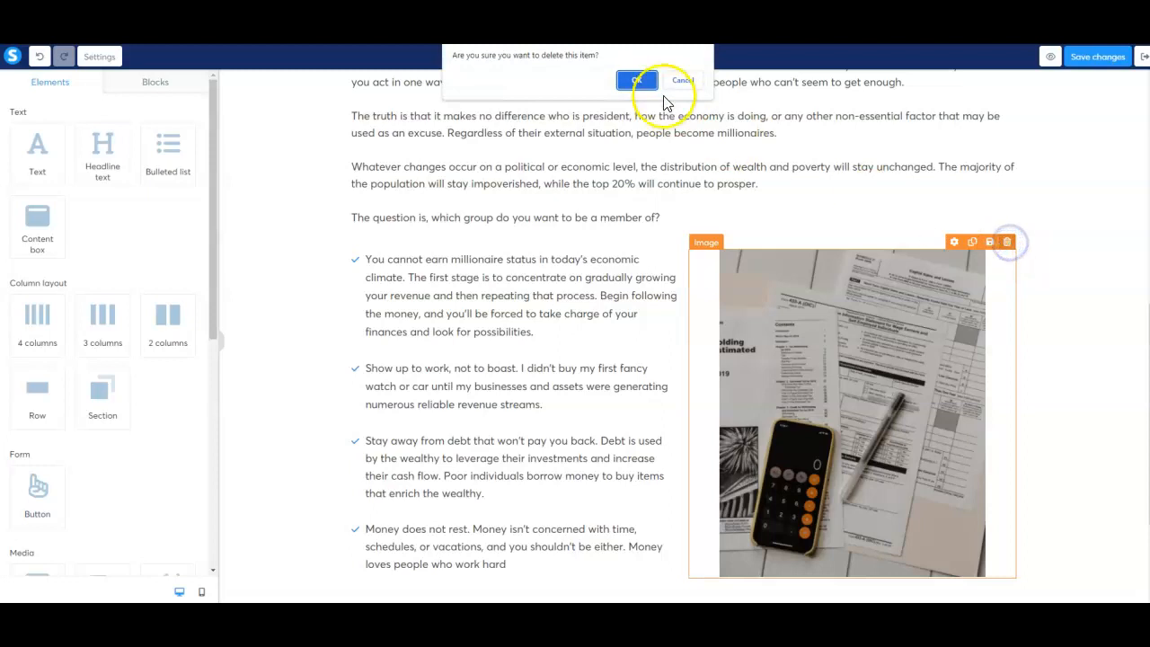
pyautogui.click(635, 79)
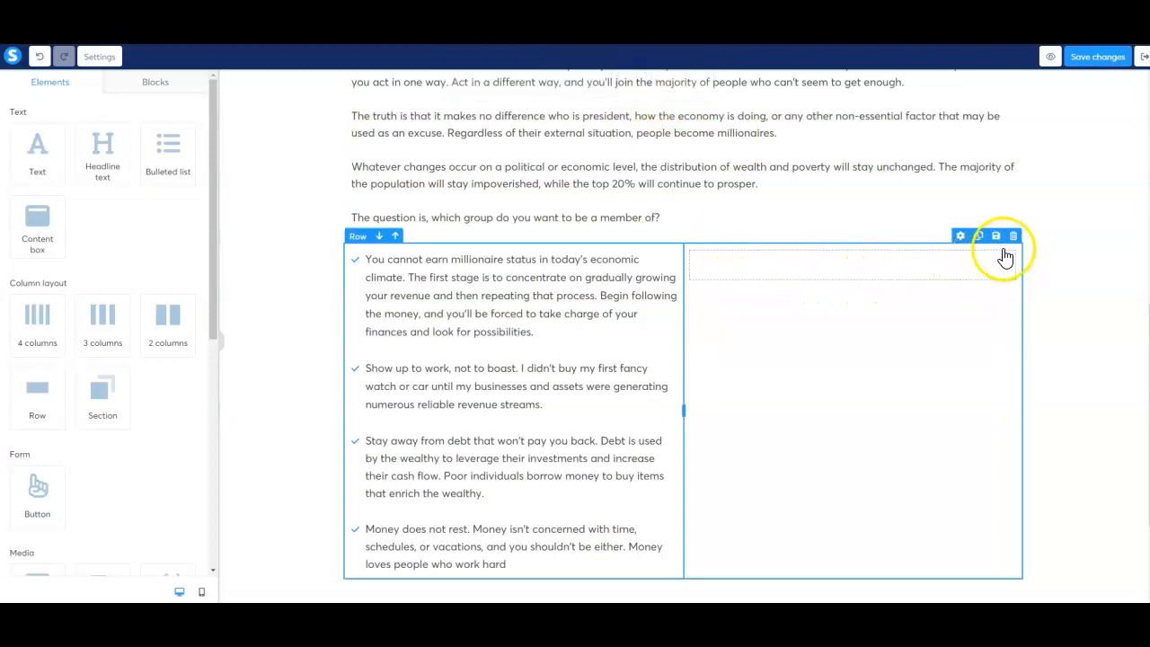
pyautogui.click(1013, 236)
pyautogui.click(636, 79)
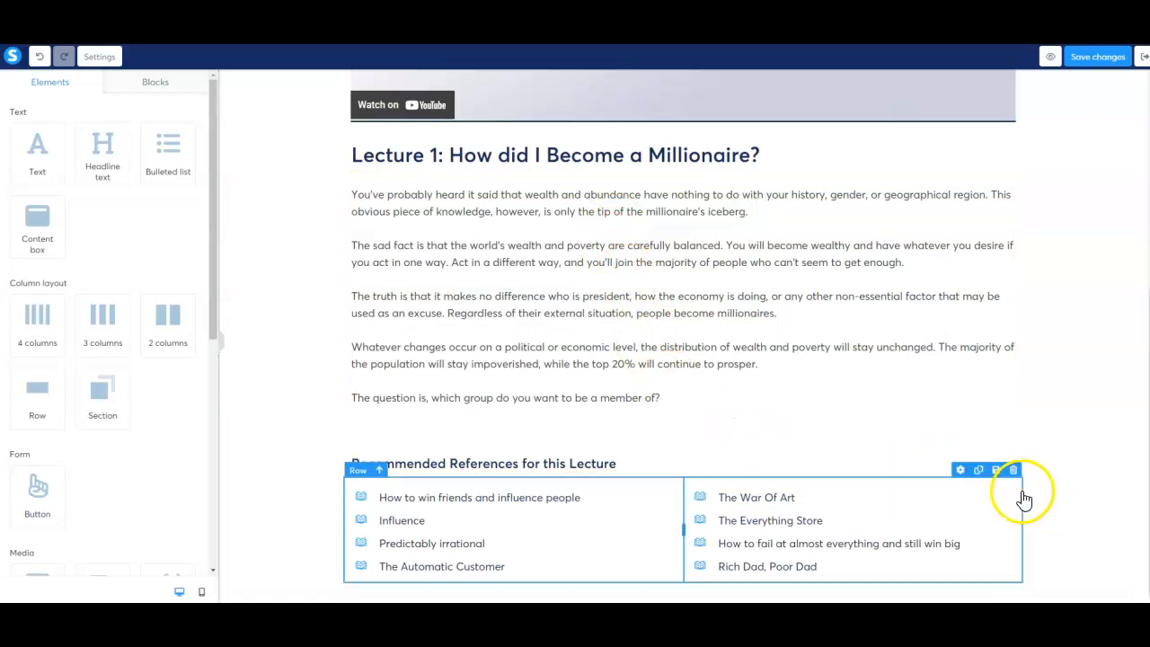
# Step: Delete the row listing the recommended books and the "Recommended References for this Lecture" heading row
pyautogui.click(1014, 471)
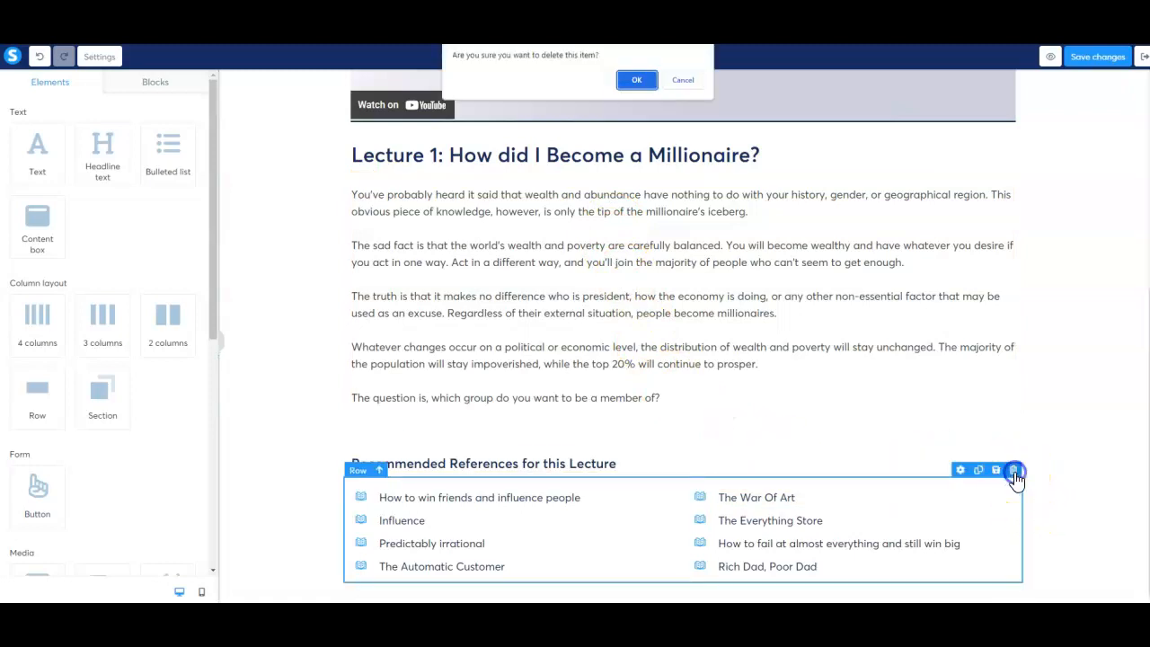
pyautogui.click(627, 81)
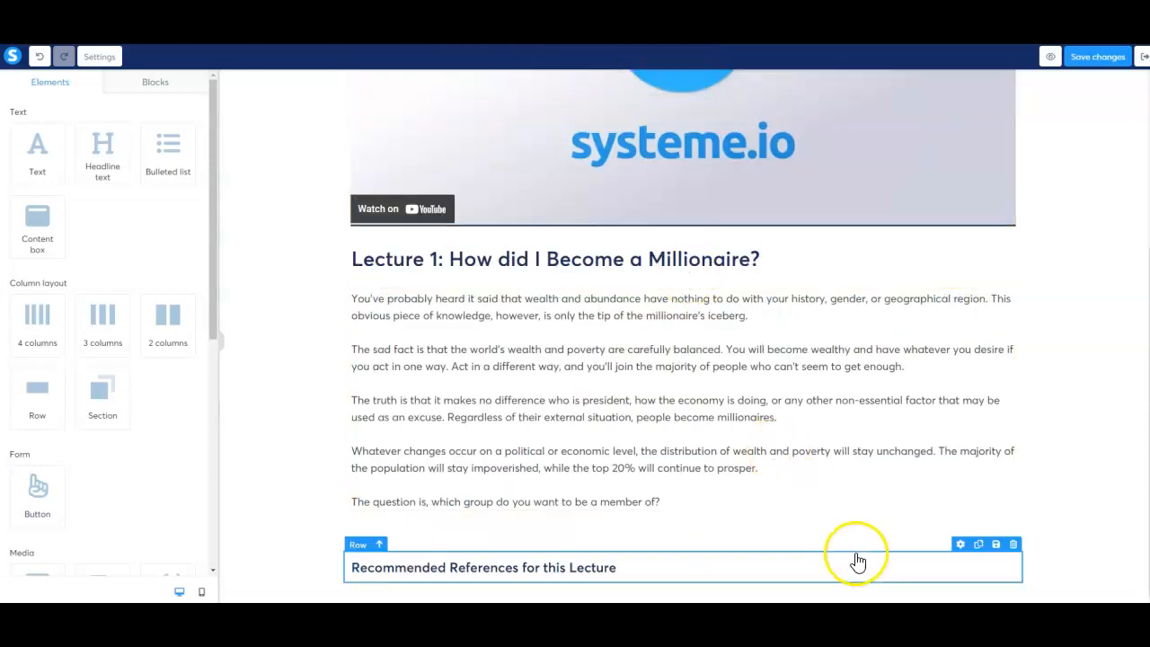
pyautogui.click(1014, 545)
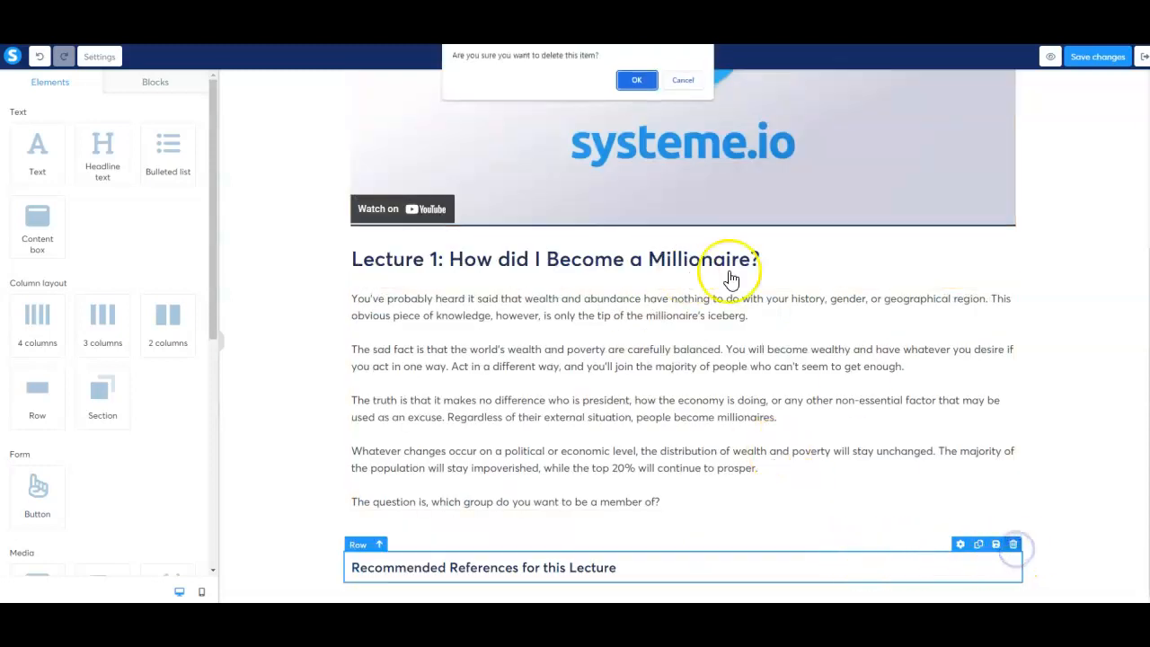
pyautogui.click(634, 81)
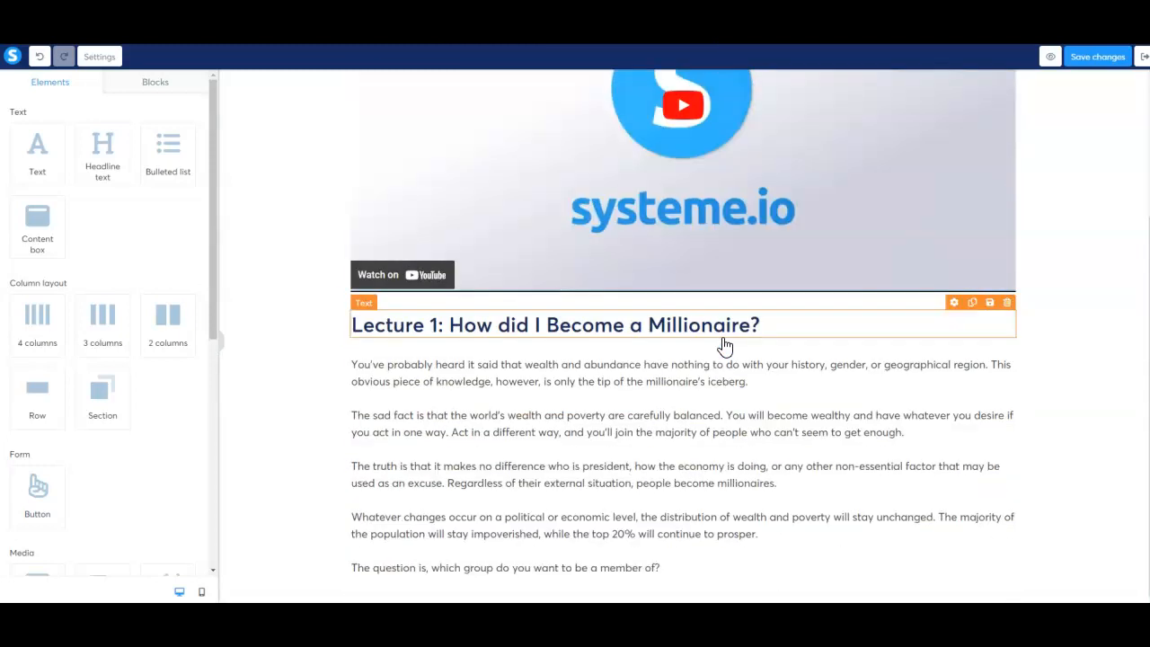
# Step: Save the changes to the Introduction lecture and exit the page editor to the course overview
pyautogui.click(701, 243)
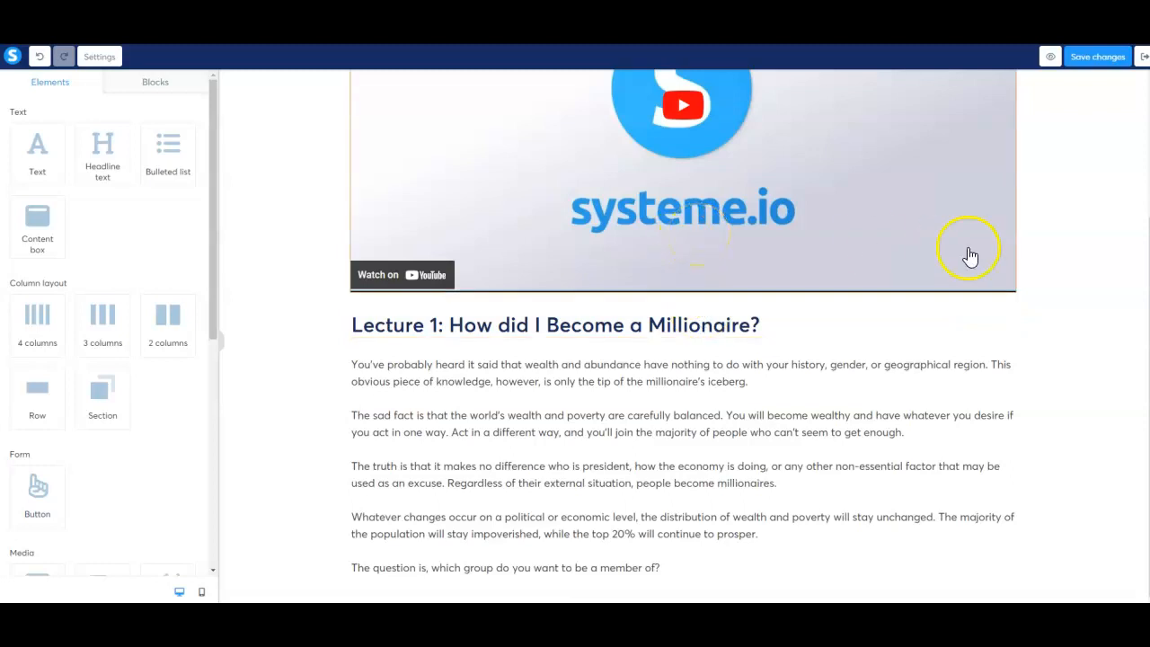
pyautogui.click(1102, 59)
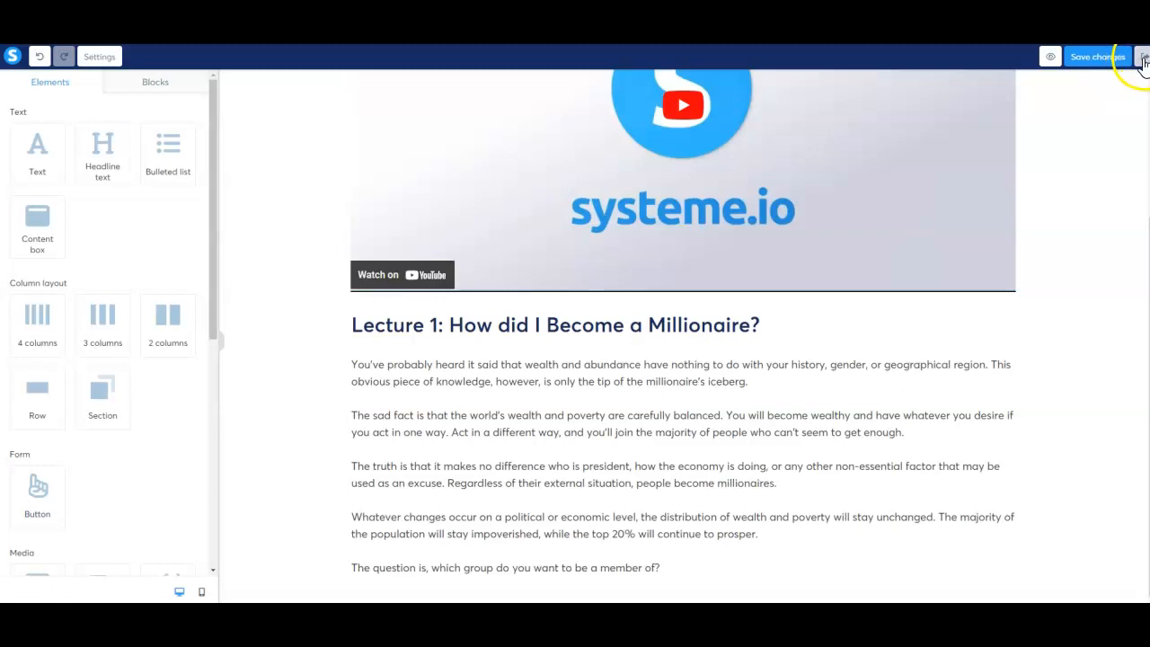
pyautogui.click(1142, 58)
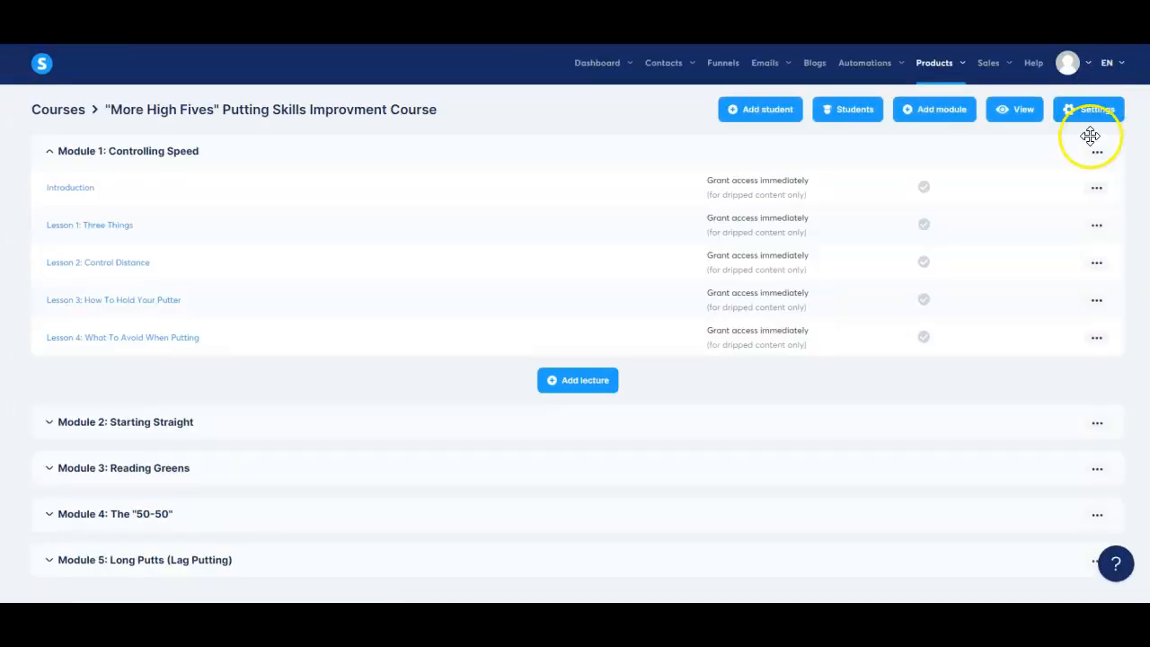
# Step: Remove the lectures "Lesson 1: Three Things" and "Lesson 2: Control Distance" from Module 1: Controlling Speed
pyautogui.click(1098, 228)
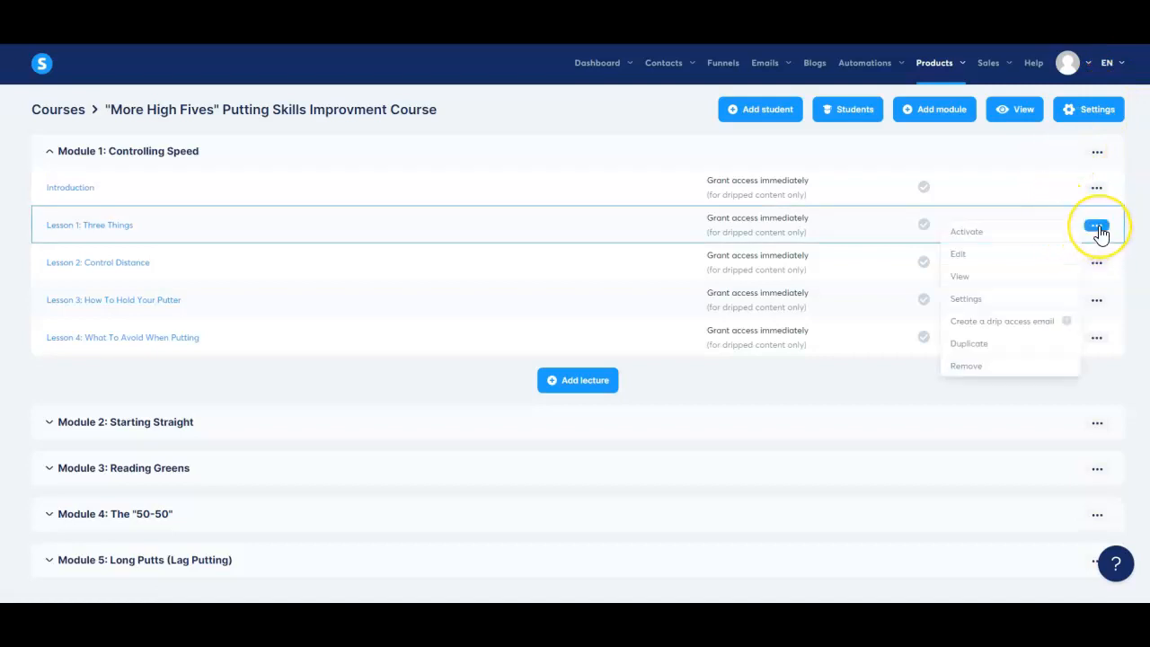
pyautogui.click(1000, 361)
pyautogui.click(977, 369)
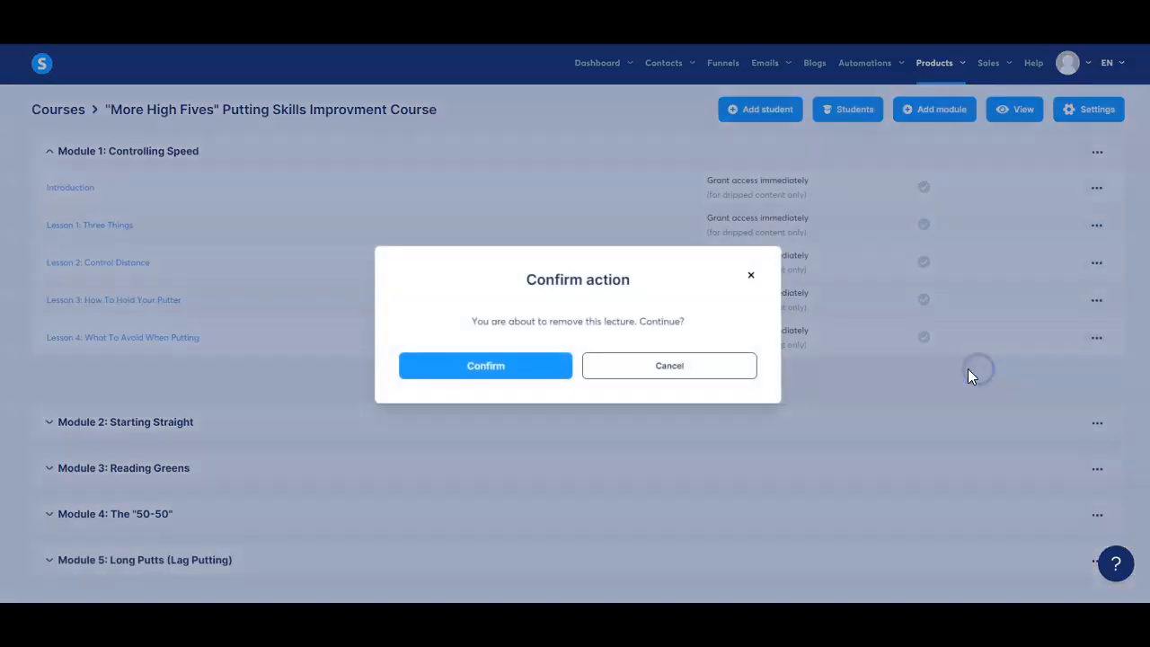
pyautogui.click(542, 382)
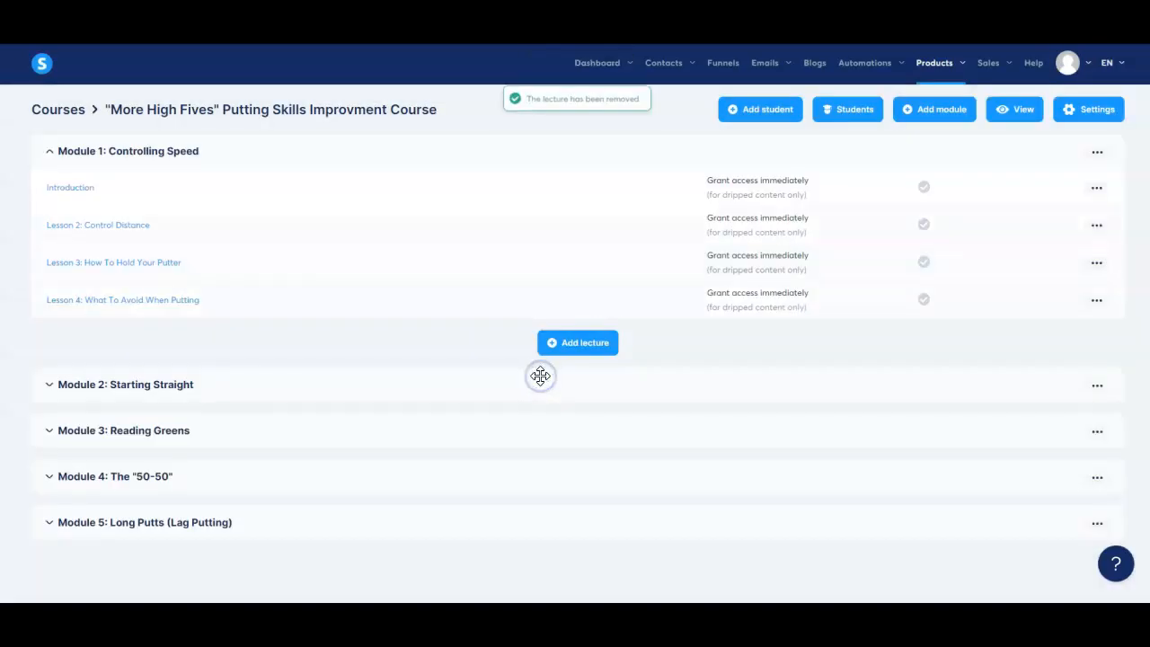
pyautogui.click(1097, 225)
pyautogui.click(983, 364)
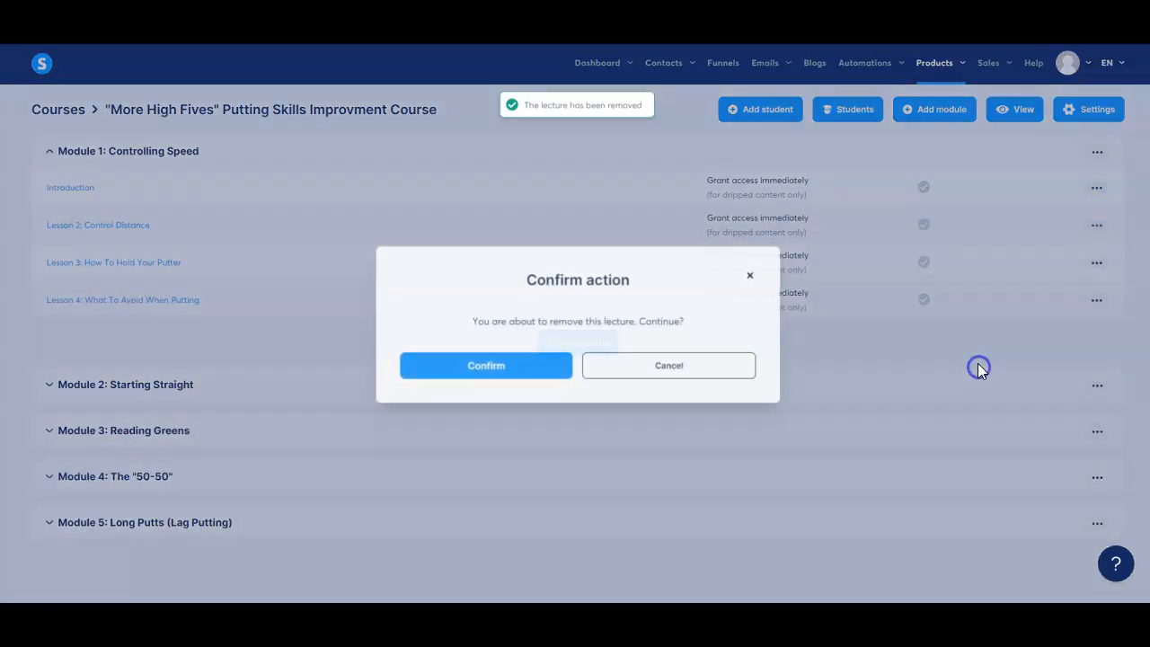
pyautogui.click(534, 370)
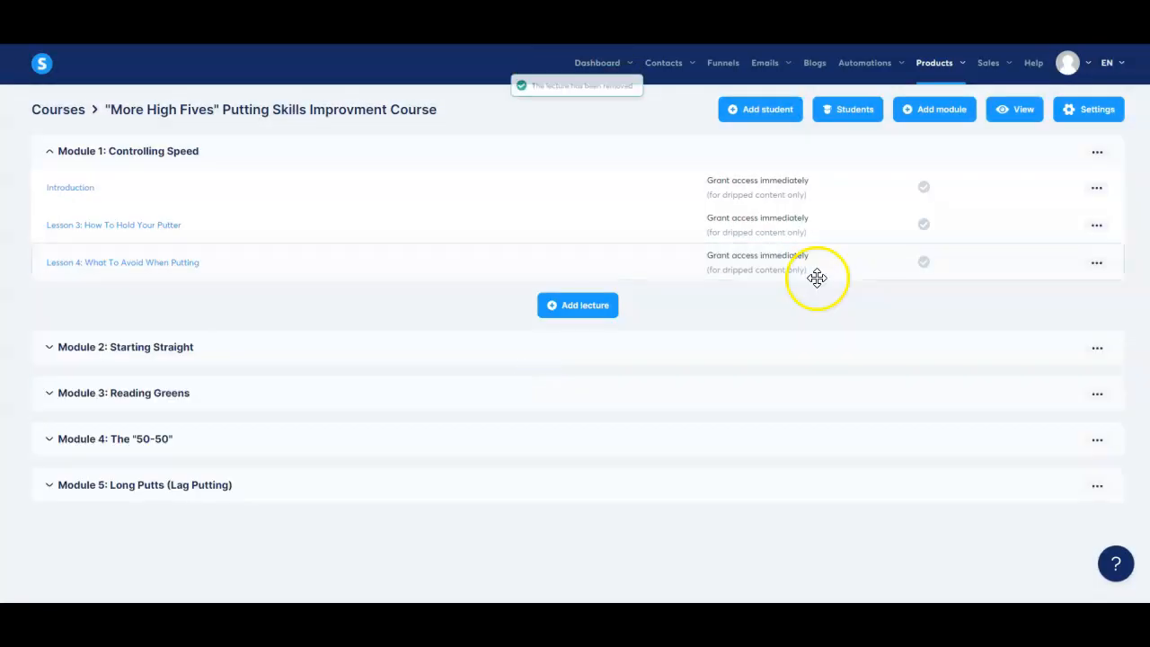
# Step: Remove the lectures "Lesson 3: How To Hold Your Putter" and "Lesson 4: What To Avoid When Putting" from Module 1
pyautogui.click(1097, 226)
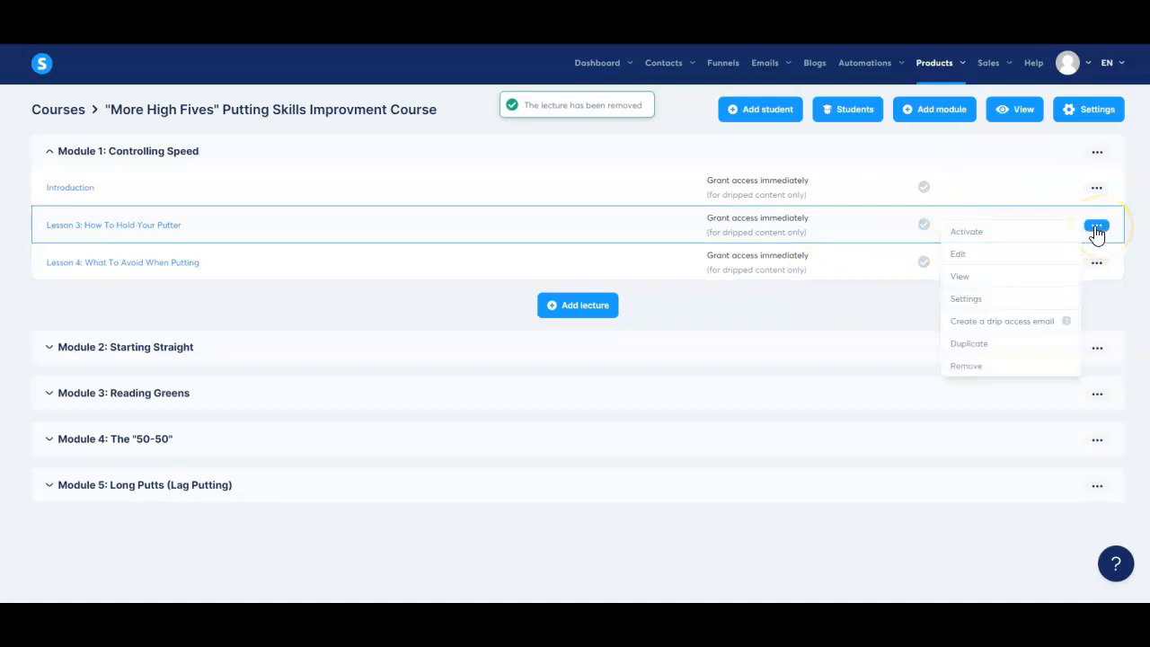
pyautogui.click(966, 366)
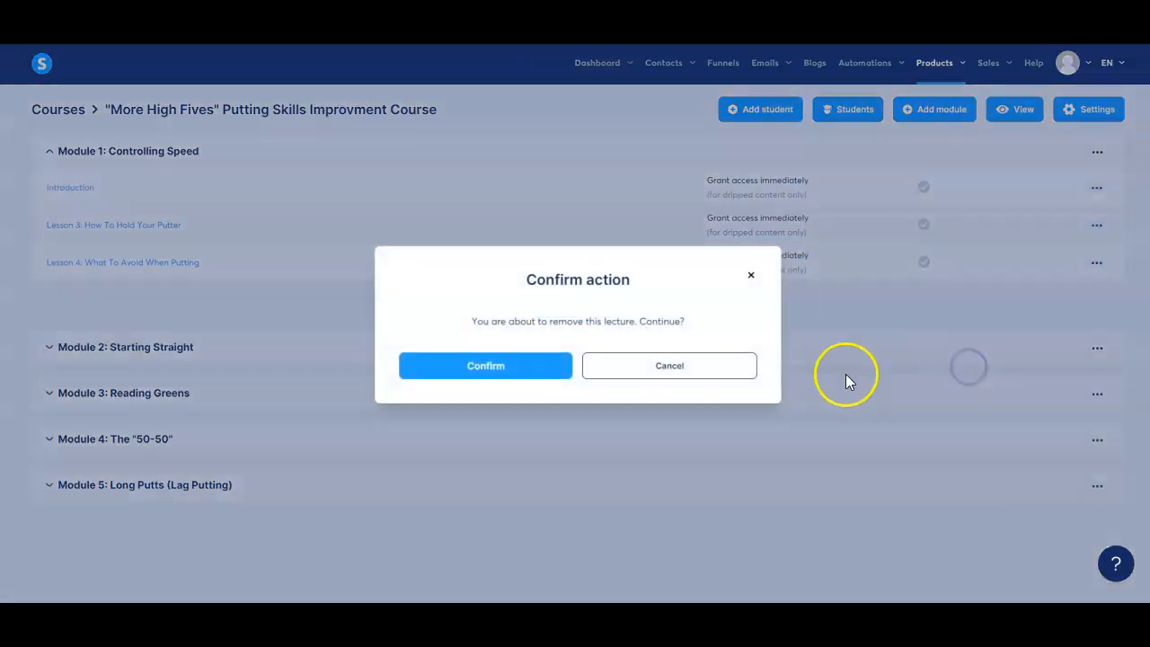
pyautogui.click(560, 373)
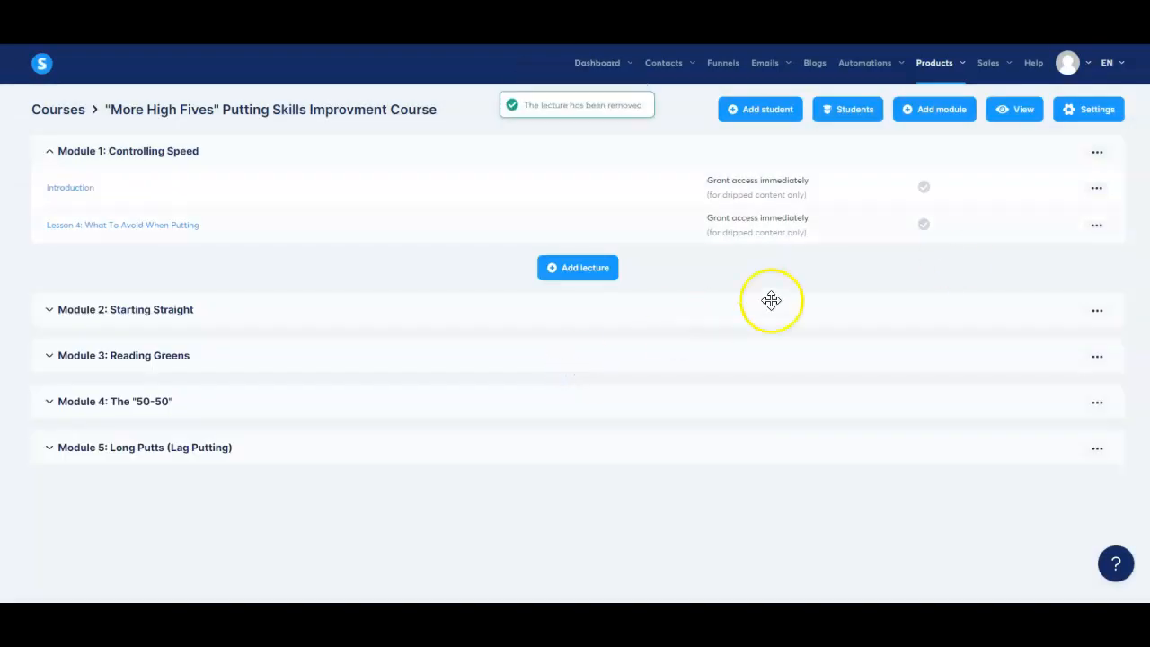
pyautogui.click(1096, 225)
pyautogui.click(962, 366)
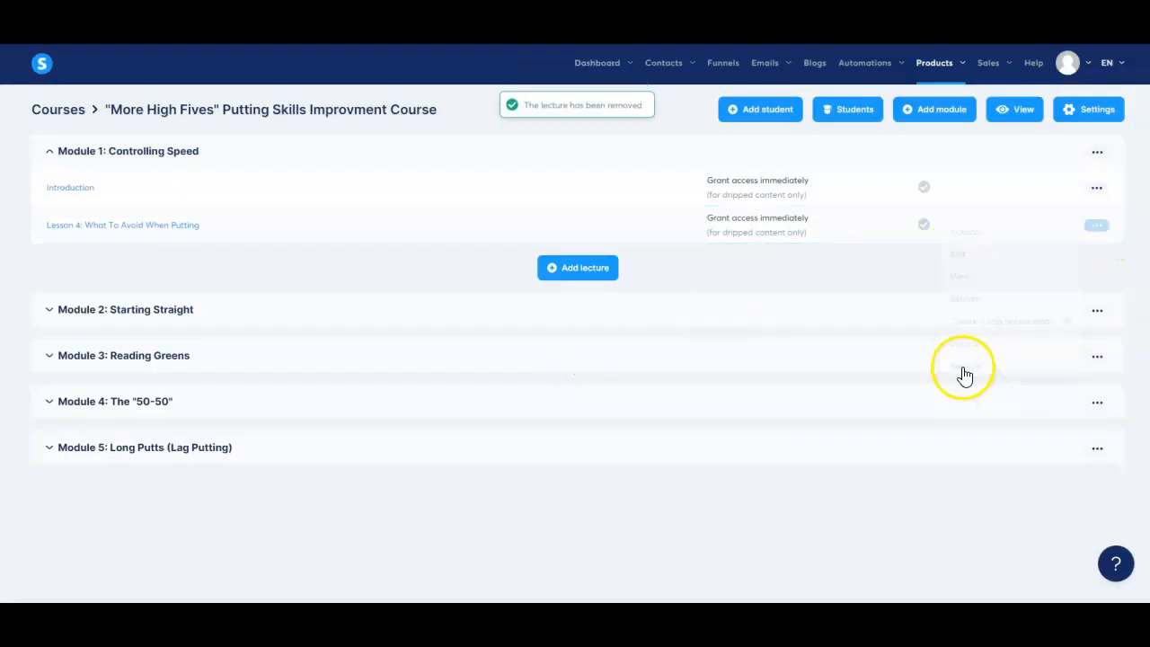
pyautogui.click(539, 376)
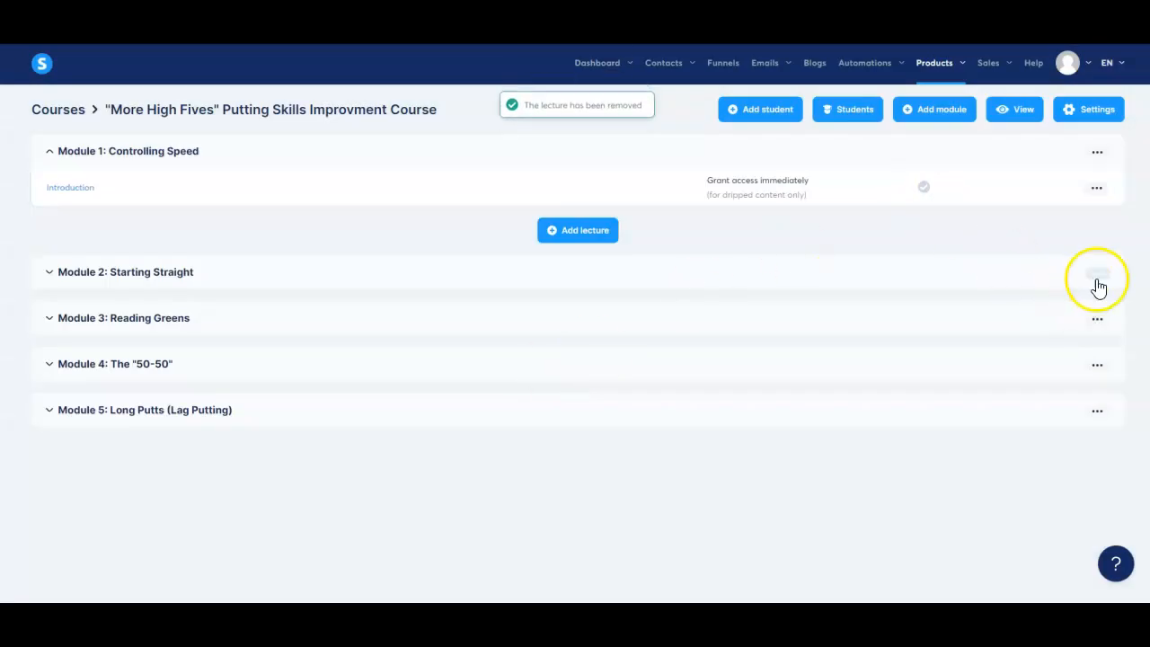
# Step: Expand Module 2: Starting Straight and remove its lectures "Lesson 1: Start Straight" and "Lesson 2: Find Straight"
pyautogui.click(1103, 281)
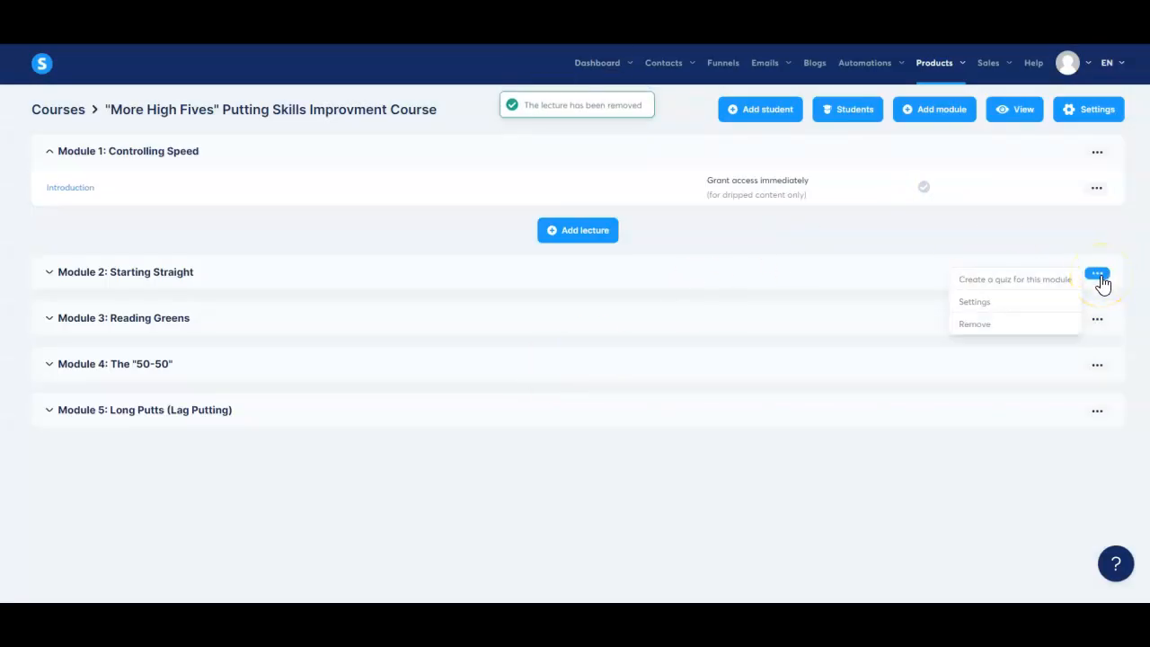
pyautogui.click(775, 344)
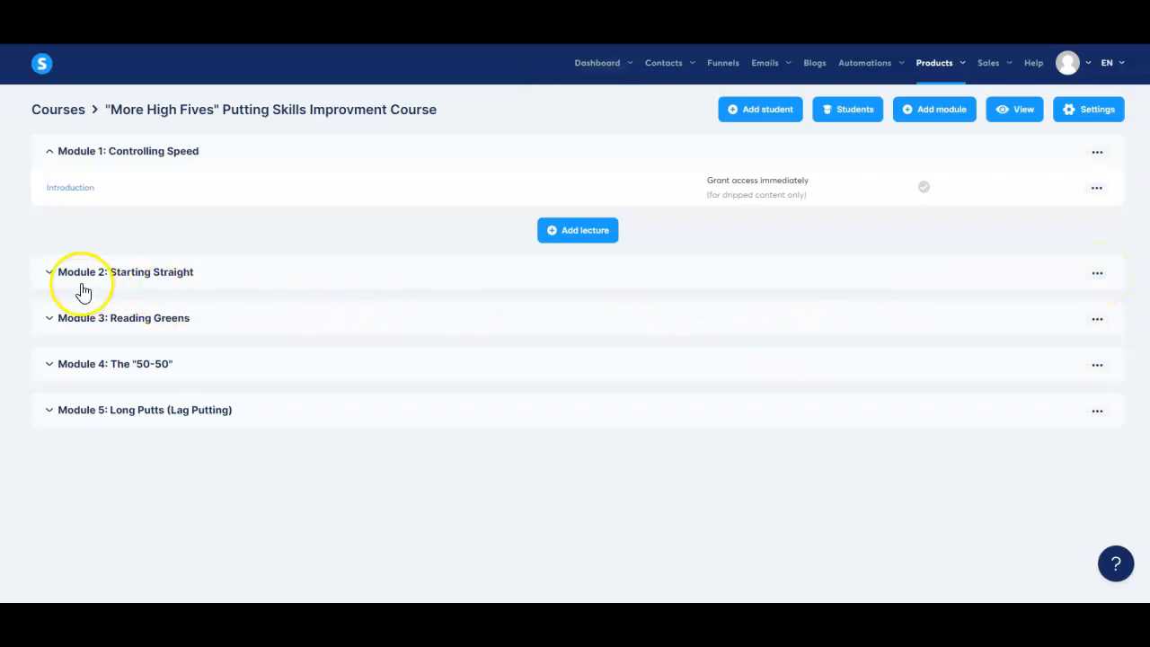
pyautogui.click(48, 273)
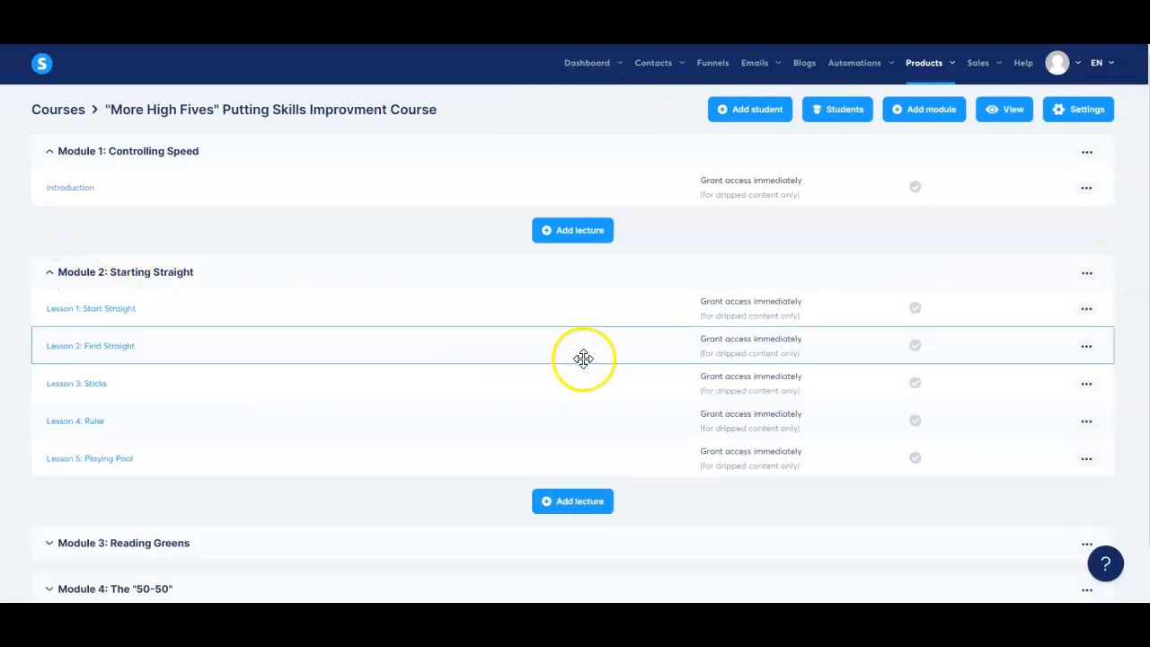
pyautogui.click(1088, 310)
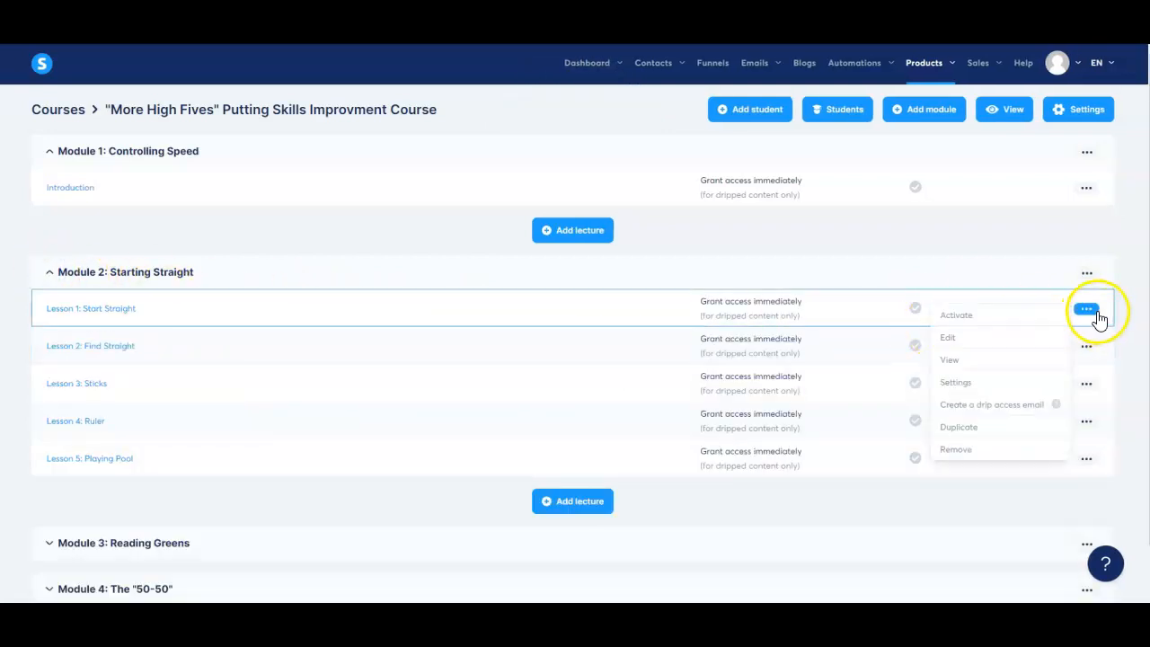
pyautogui.click(969, 458)
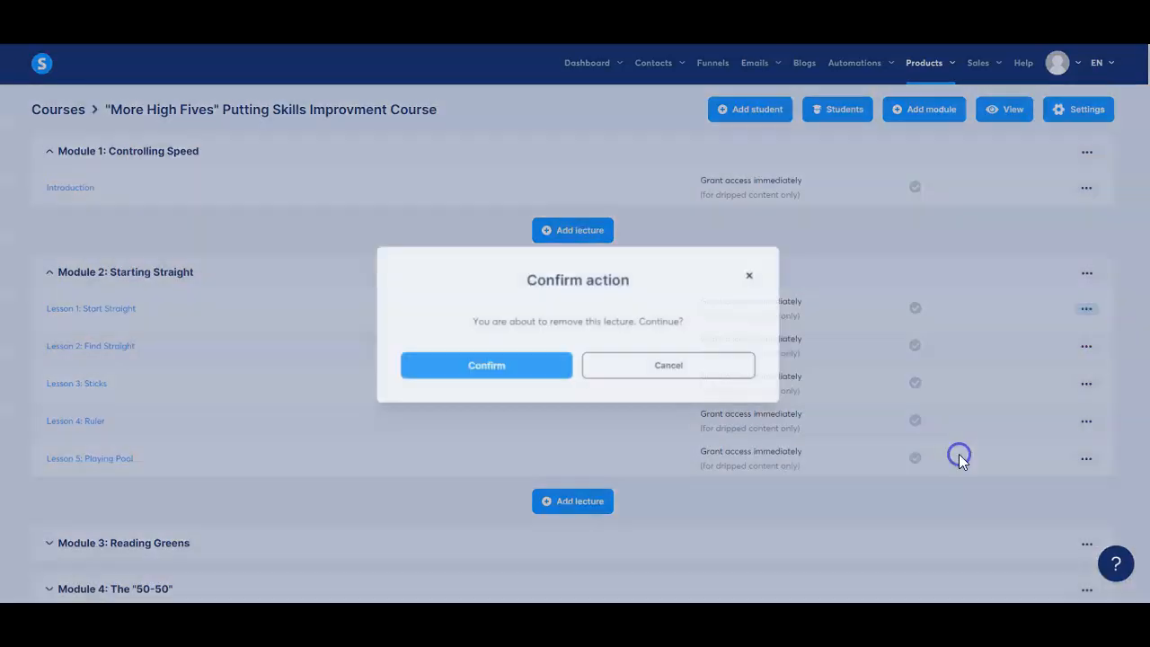
pyautogui.click(533, 364)
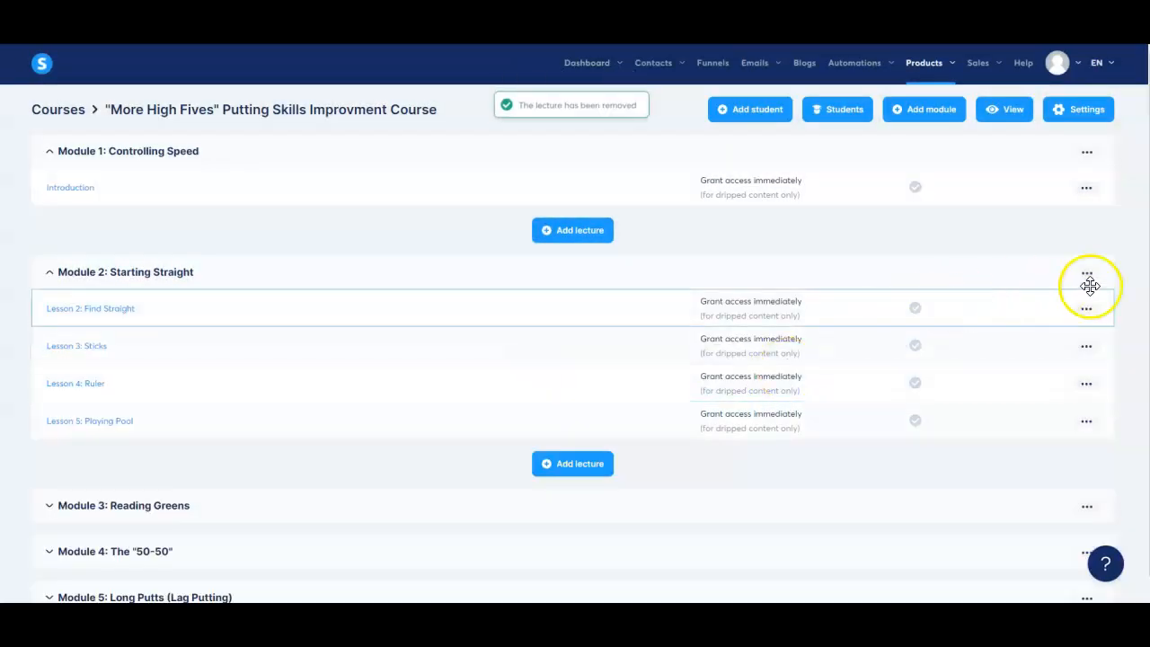
pyautogui.click(1089, 310)
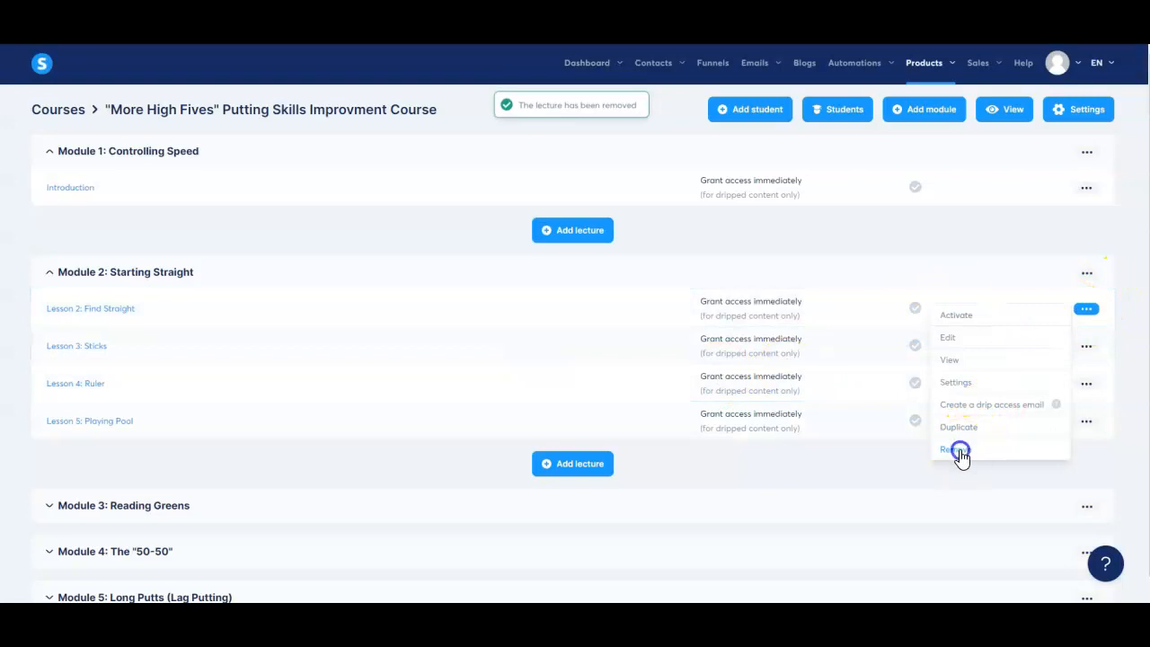
pyautogui.click(957, 449)
pyautogui.click(557, 367)
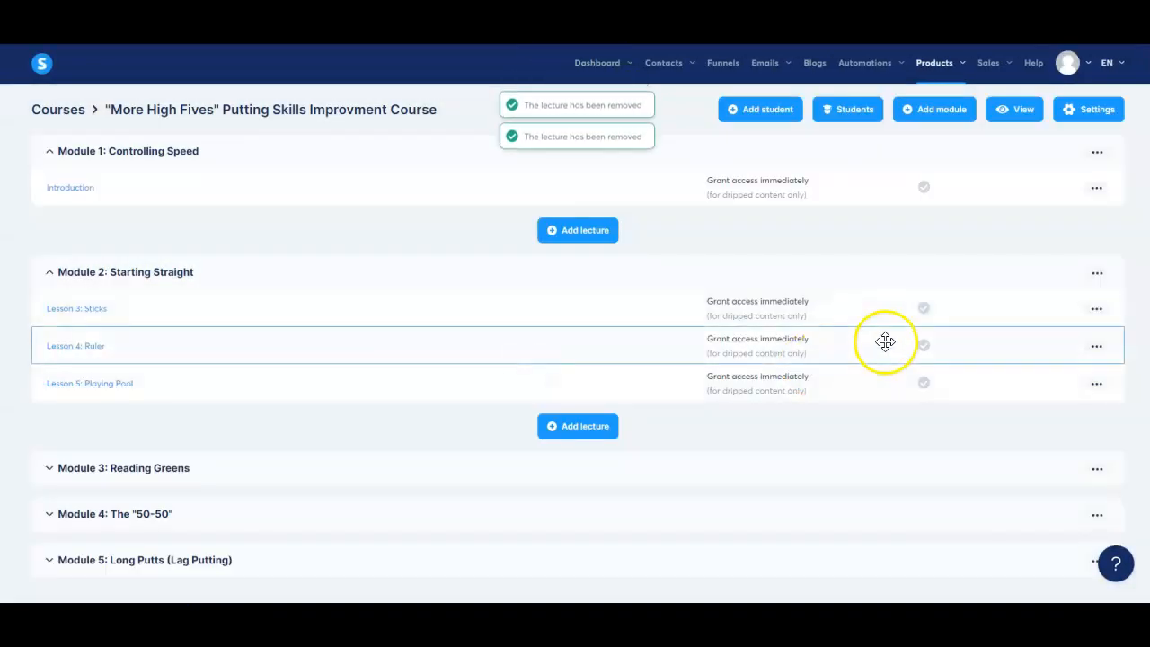
# Step: Remove the lectures "Lesson 5: Playing Pool" and "Lesson 4: Ruler" from Module 2: Starting Straight
pyautogui.click(1097, 384)
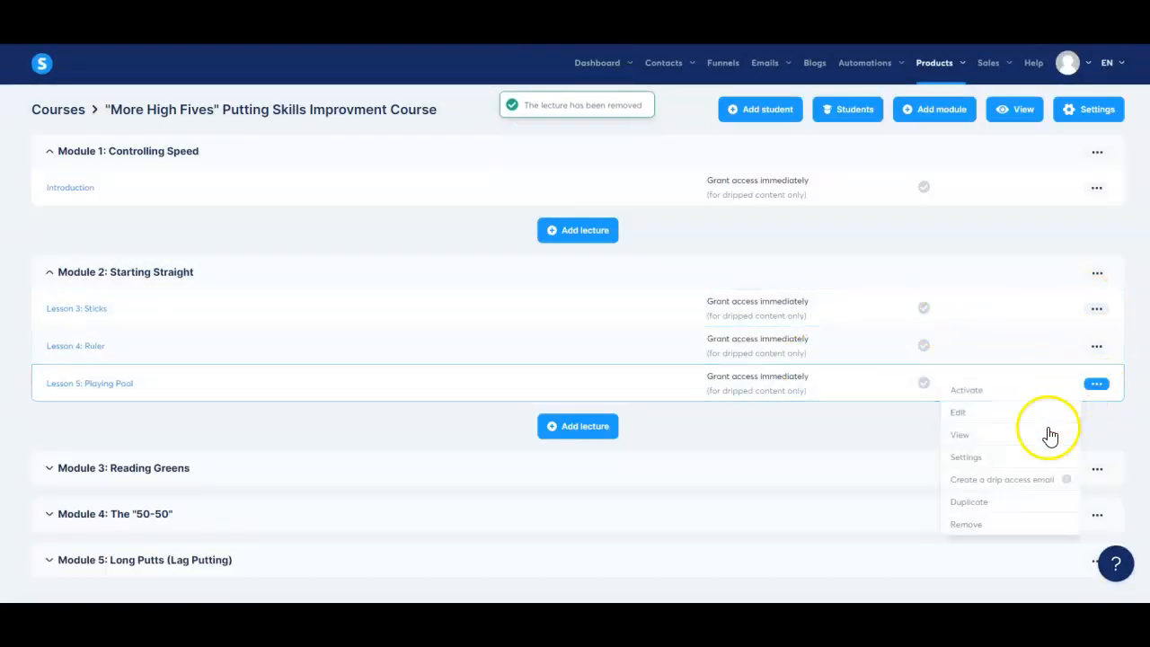
pyautogui.click(966, 525)
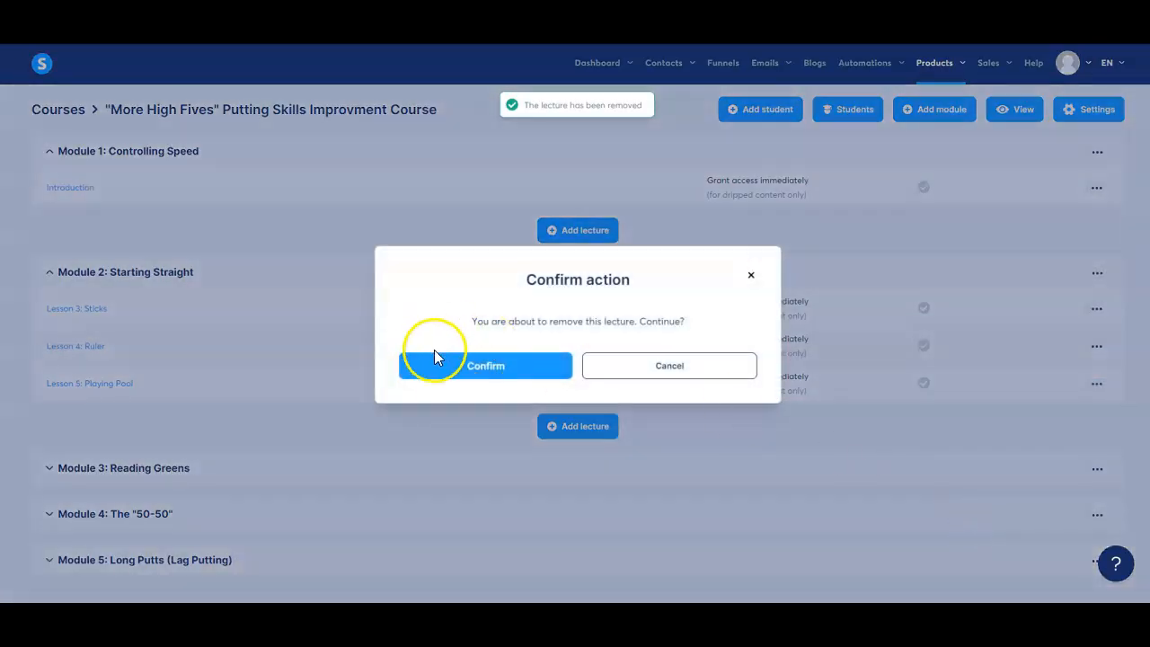
pyautogui.click(435, 358)
pyautogui.click(1098, 348)
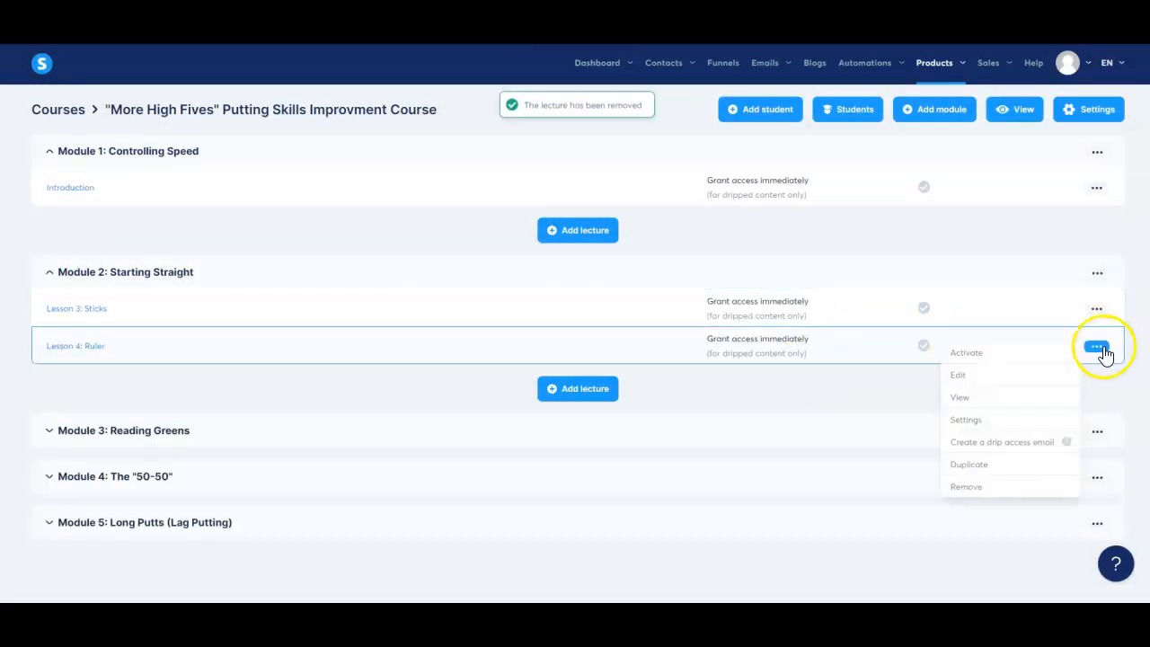
pyautogui.click(975, 487)
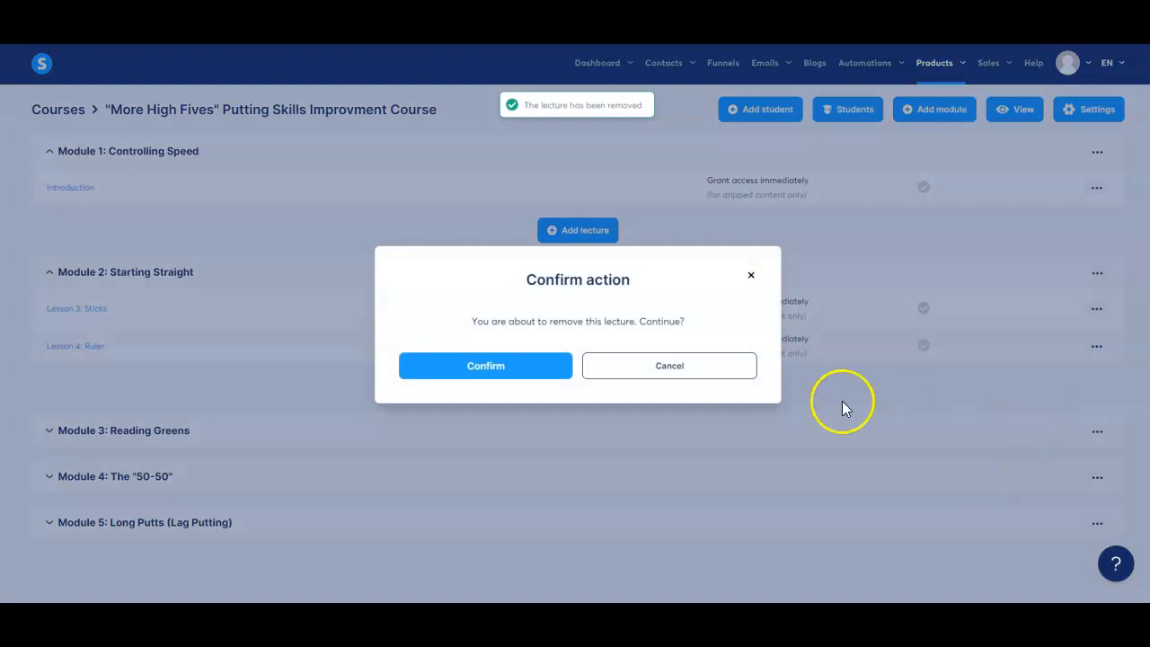
pyautogui.click(539, 366)
# Step: Remove the lecture "Lesson 3: Sticks" from Module 2: Starting Straight
pyautogui.click(1098, 309)
pyautogui.click(967, 460)
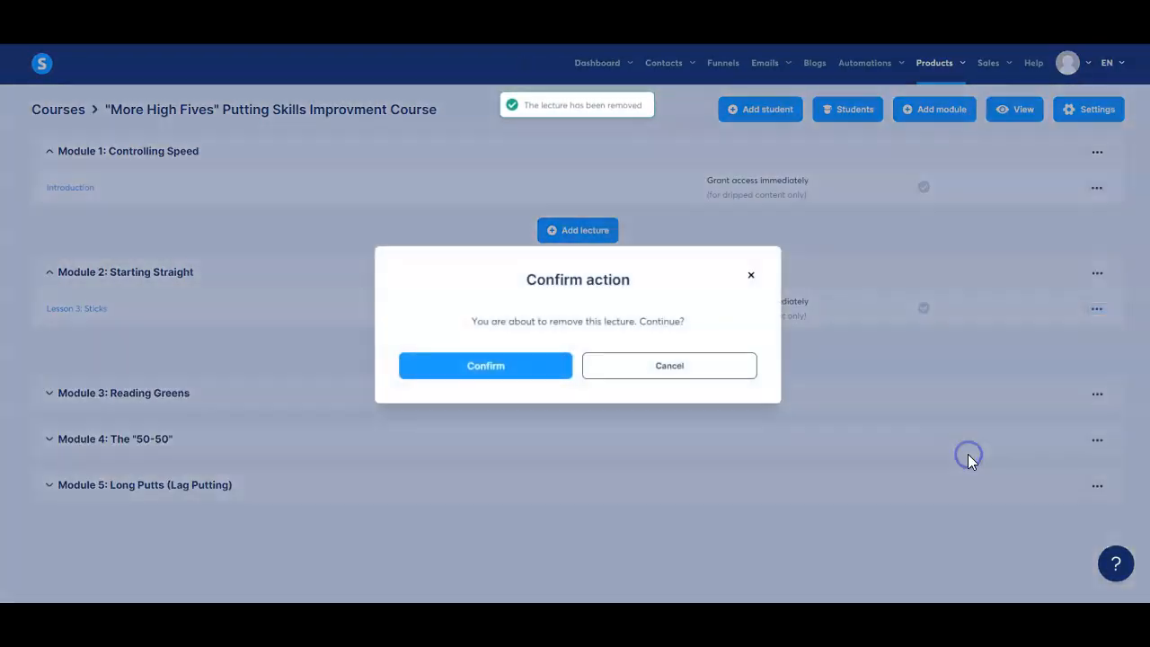
pyautogui.click(520, 368)
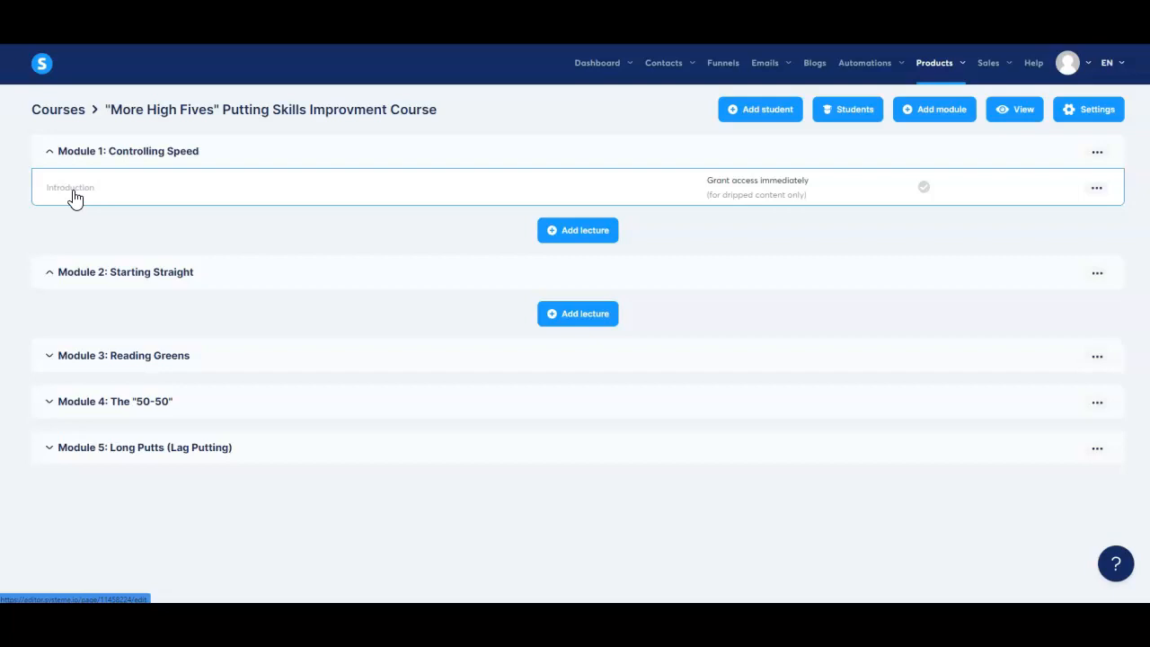
# Step: Expand Module 3: Reading Greens and look through its list of lessons
pyautogui.click(1097, 357)
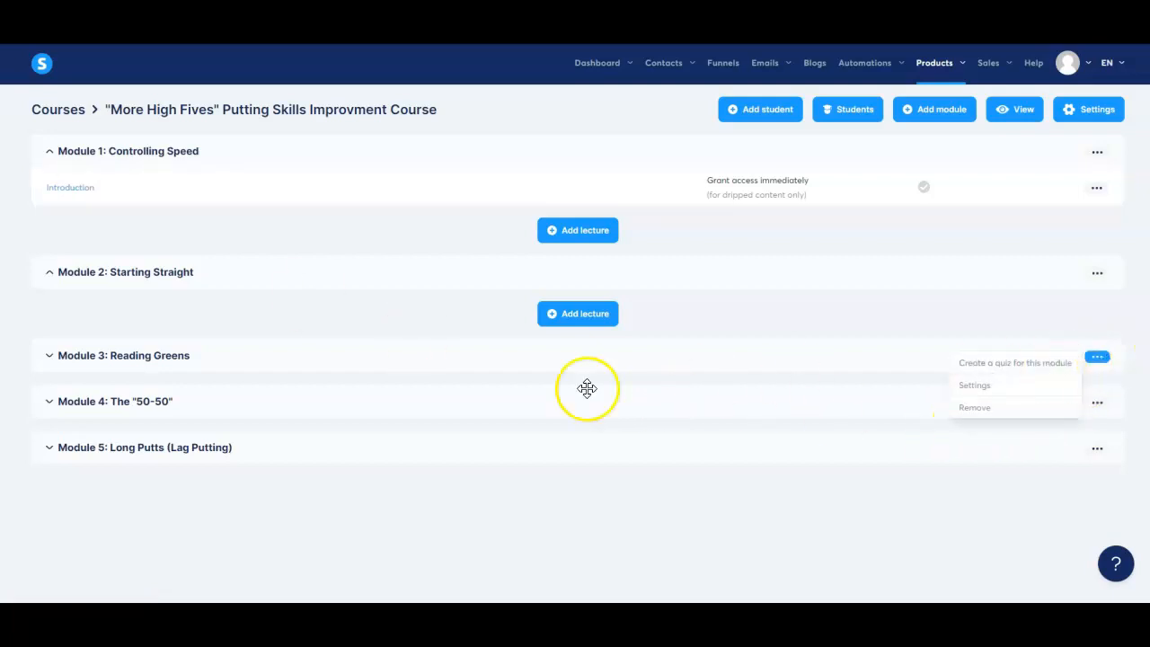
pyautogui.click(50, 357)
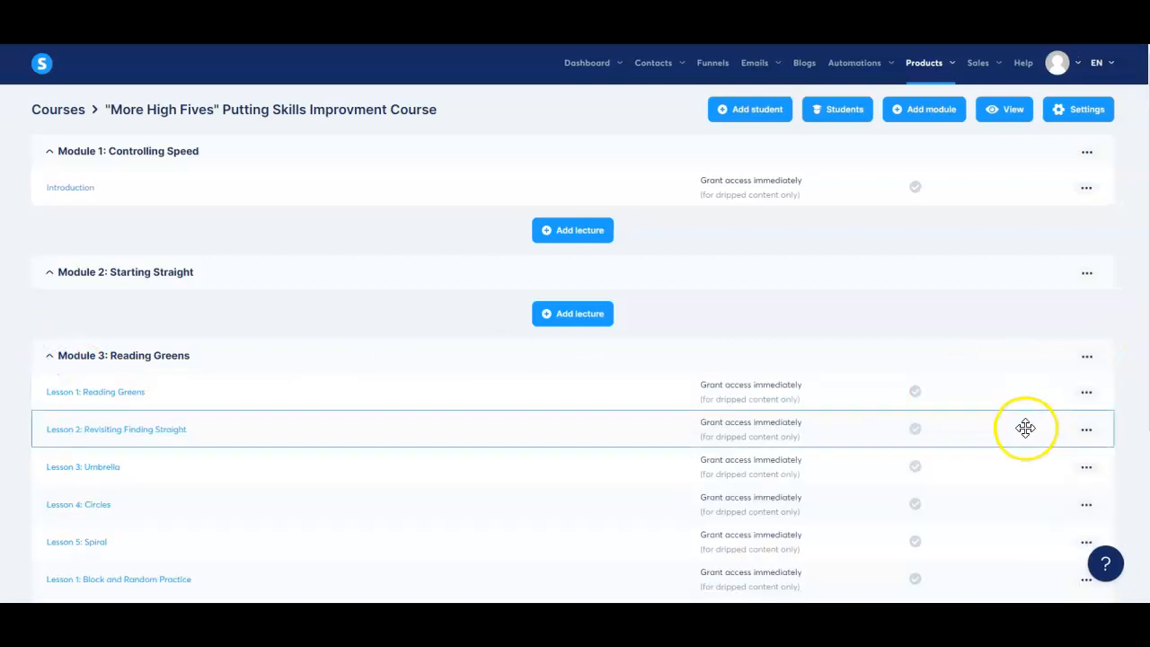
pyautogui.scroll(-2, 1099, 354)
pyautogui.scroll(-1, 1132, 322)
pyautogui.moveTo(934, 303); pyautogui.dragTo(306, 173)
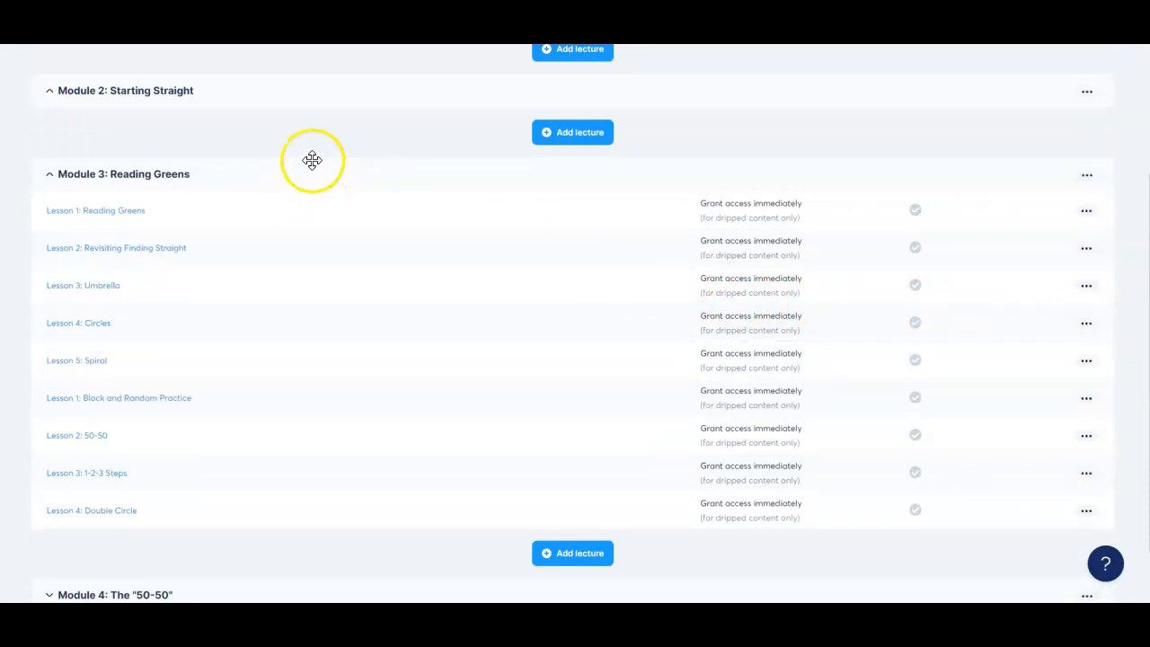